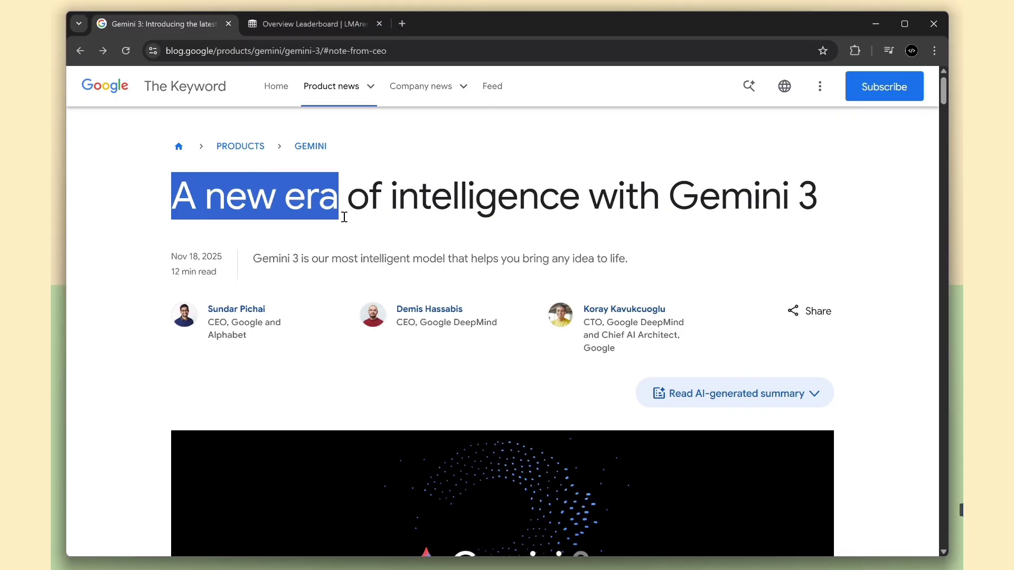
Highlight the Gemini 3 headline and the CEO note's sentence on Gemini 1's breakthroughs
drag(576, 198, 790, 204)
click(719, 255)
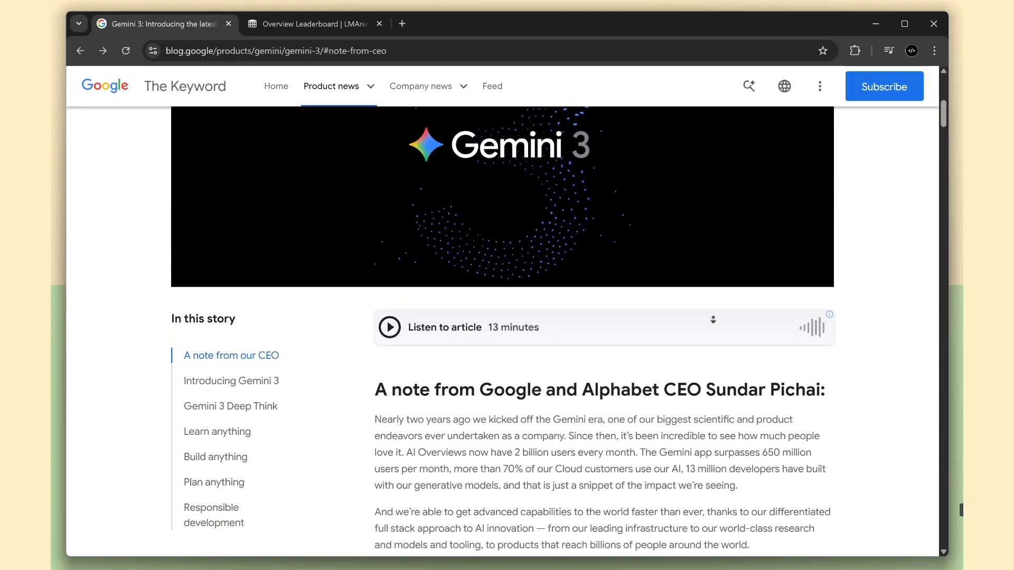
middle_click(715, 307)
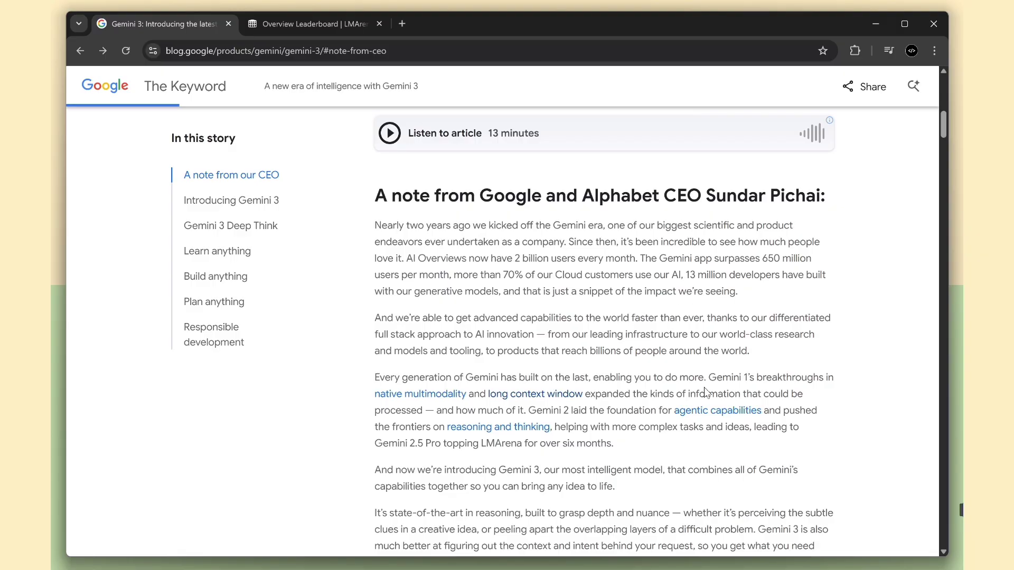
mouse_move(784, 382)
mouse_down()
mouse_move(471, 395)
mouse_move(643, 394)
mouse_up()
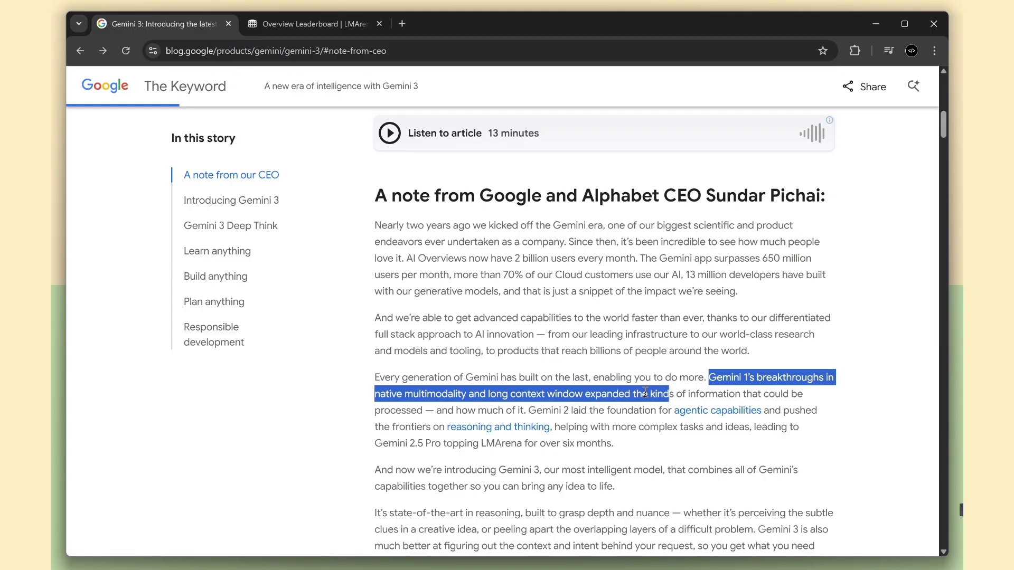
click(629, 457)
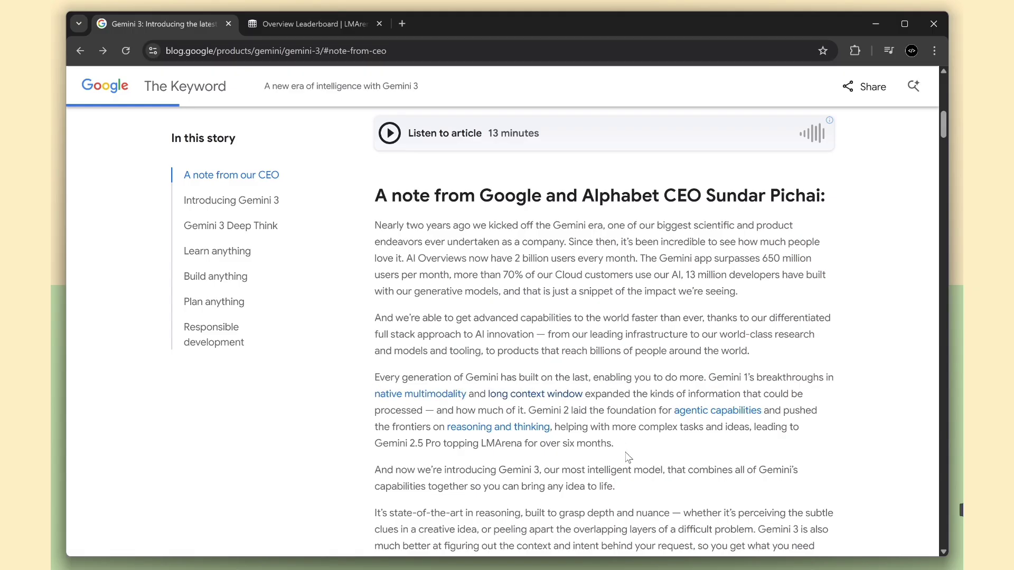
Check the LMArena leaderboard, then scroll further down the Gemini 3 article
click(306, 24)
mouse_move(177, 246)
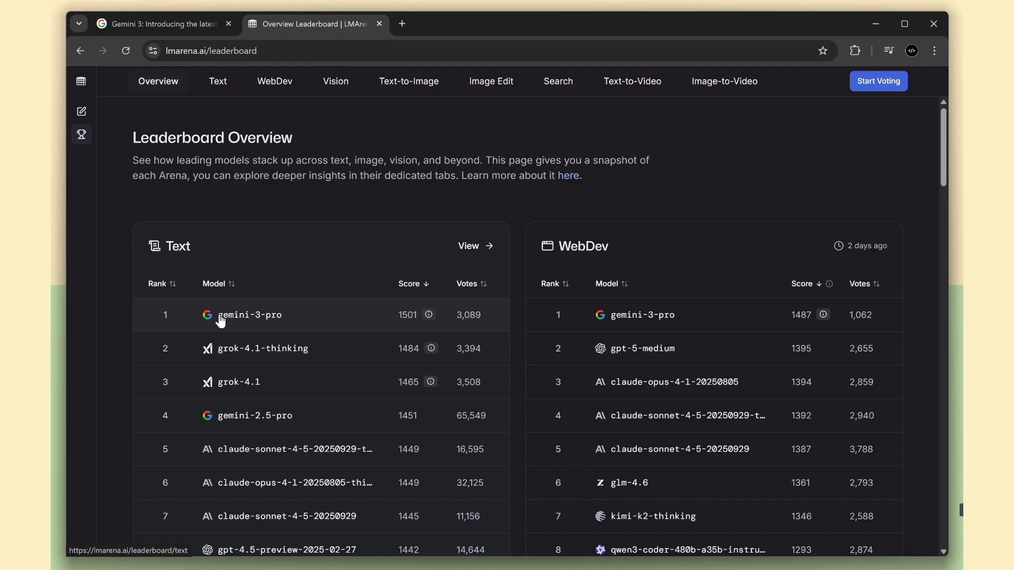
mouse_move(572, 269)
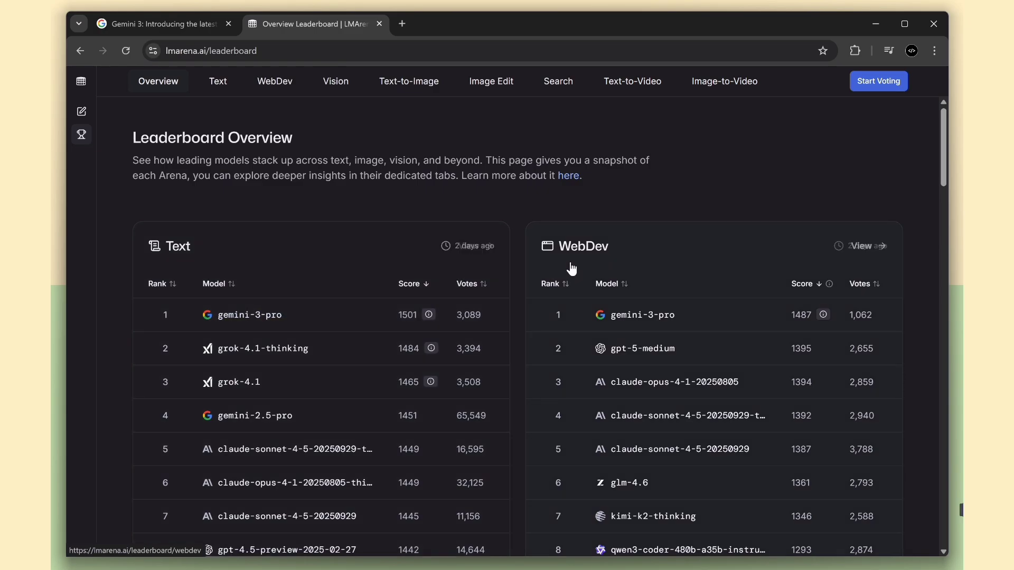
scroll(423, 344, down, 3)
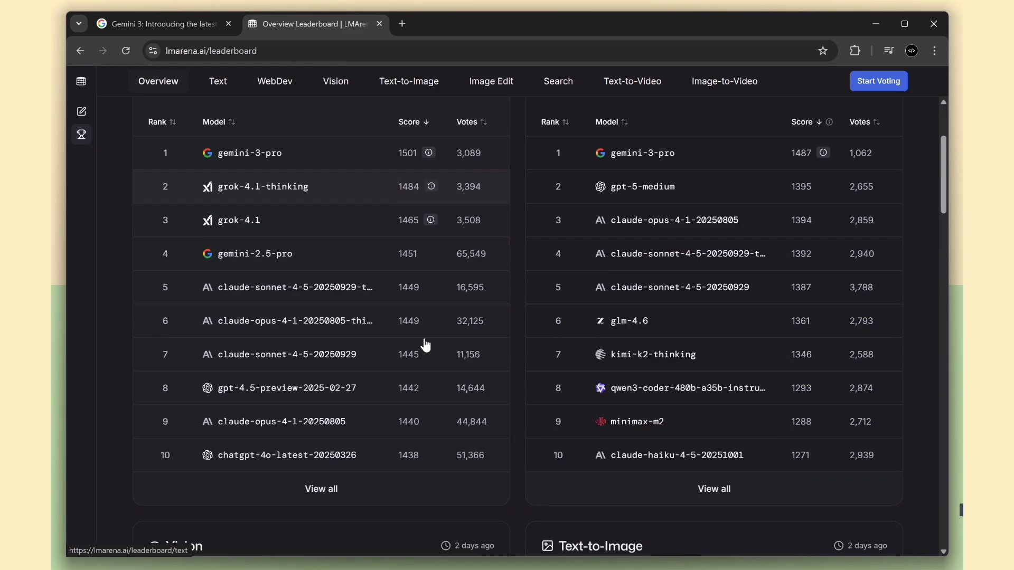
scroll(418, 346, down, 3)
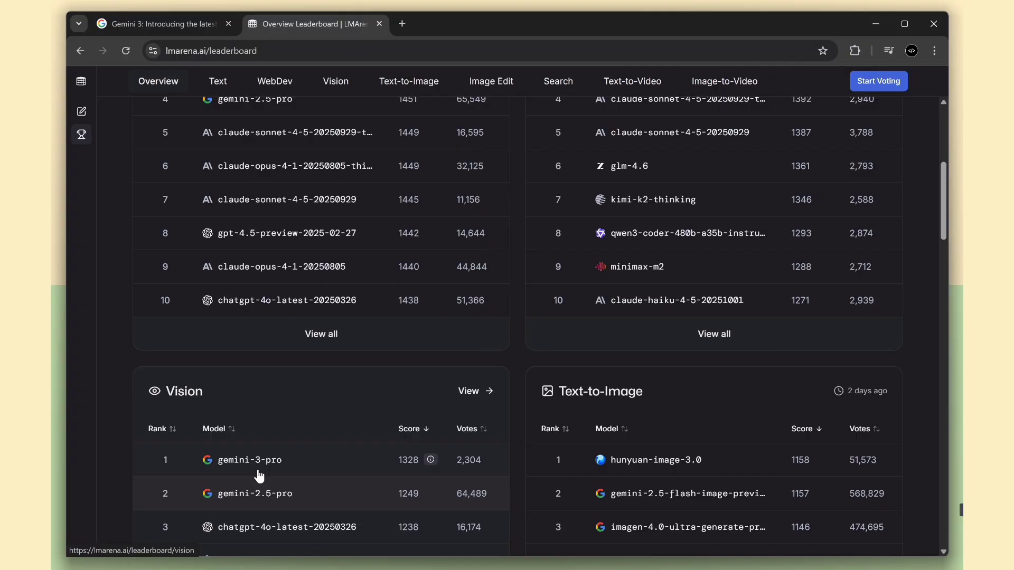
click(213, 26)
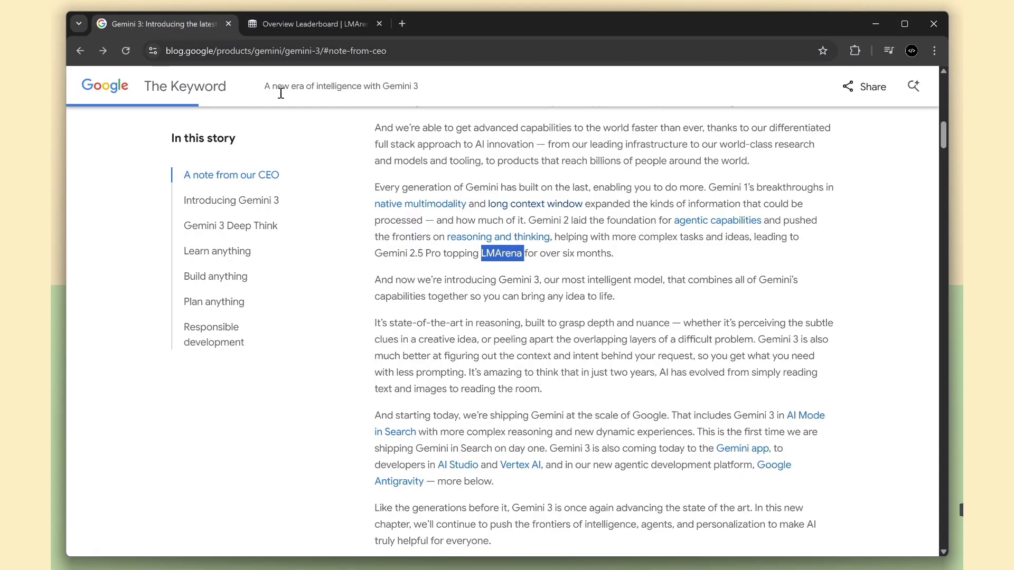
scroll(497, 320, down, 1)
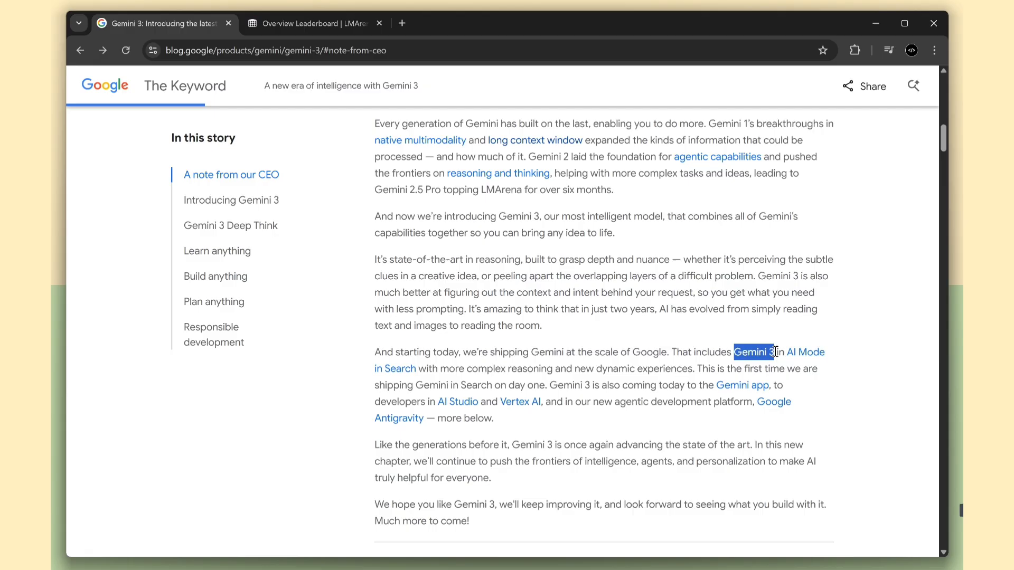
scroll(789, 358, down, 1)
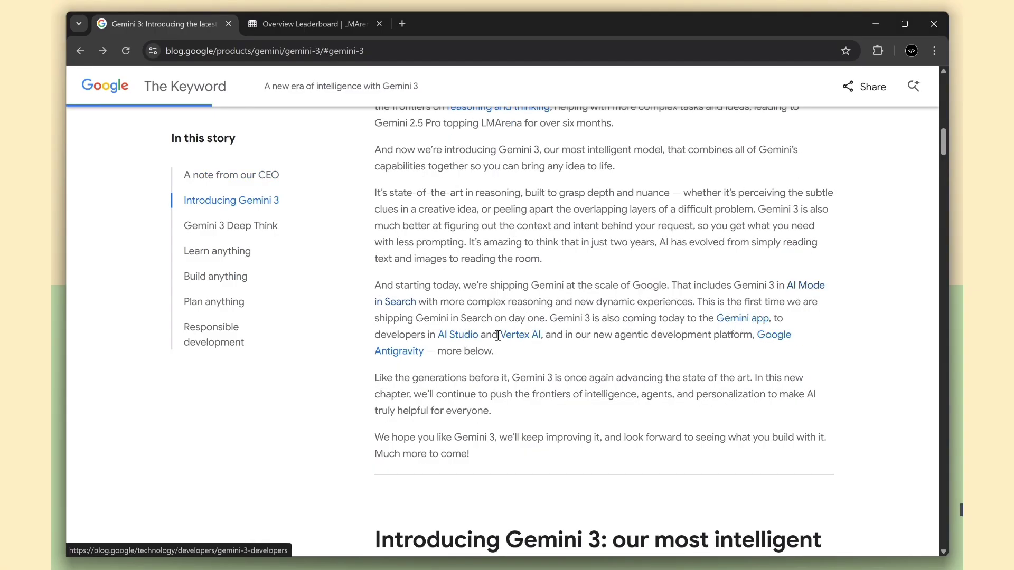
Open Google Antigravity in a new tab and highlight its 'next-generation IDE' headline
right_click(784, 342)
click(792, 349)
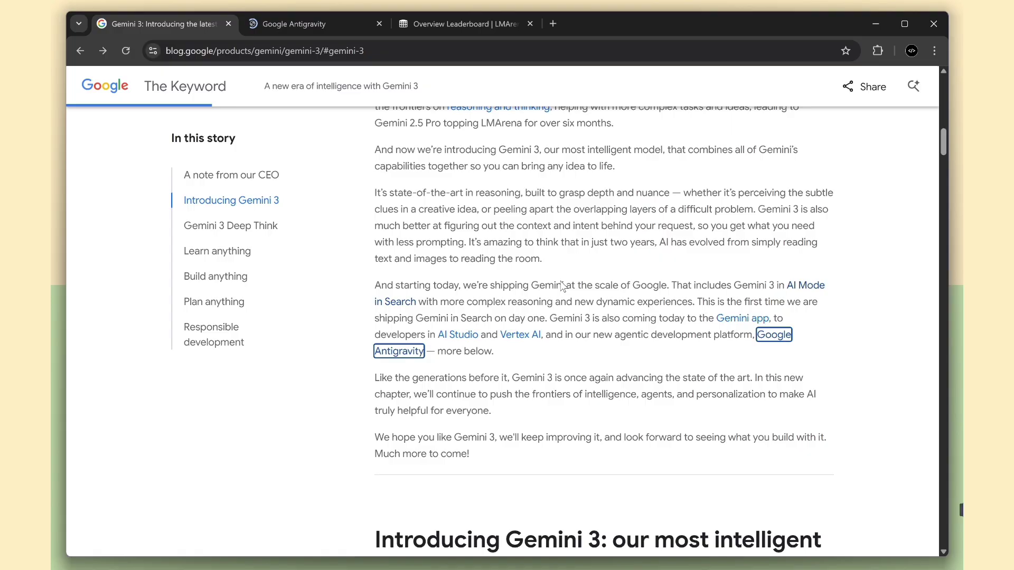
click(334, 20)
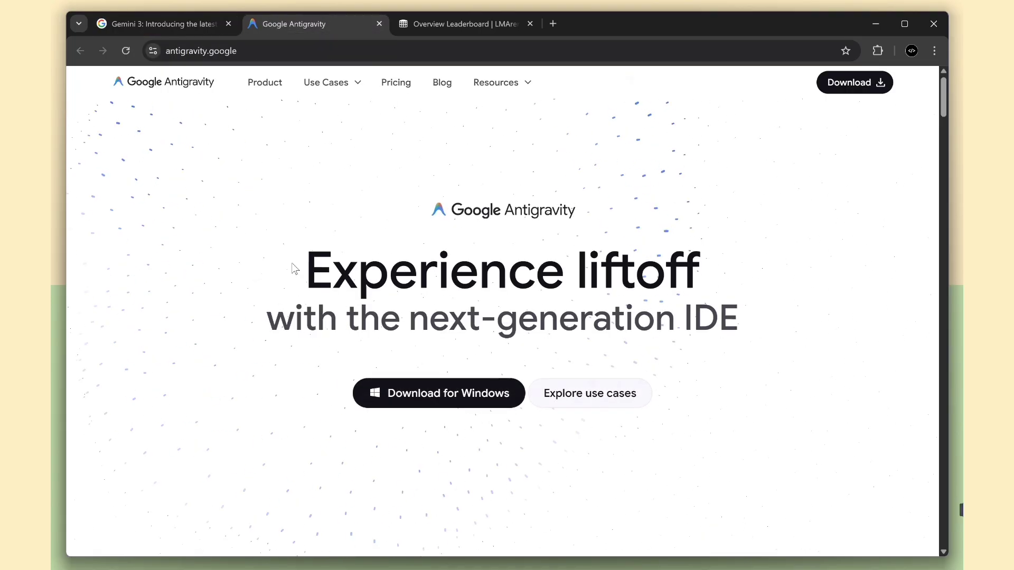
drag(294, 270, 411, 277)
click(742, 290)
double_click(756, 319)
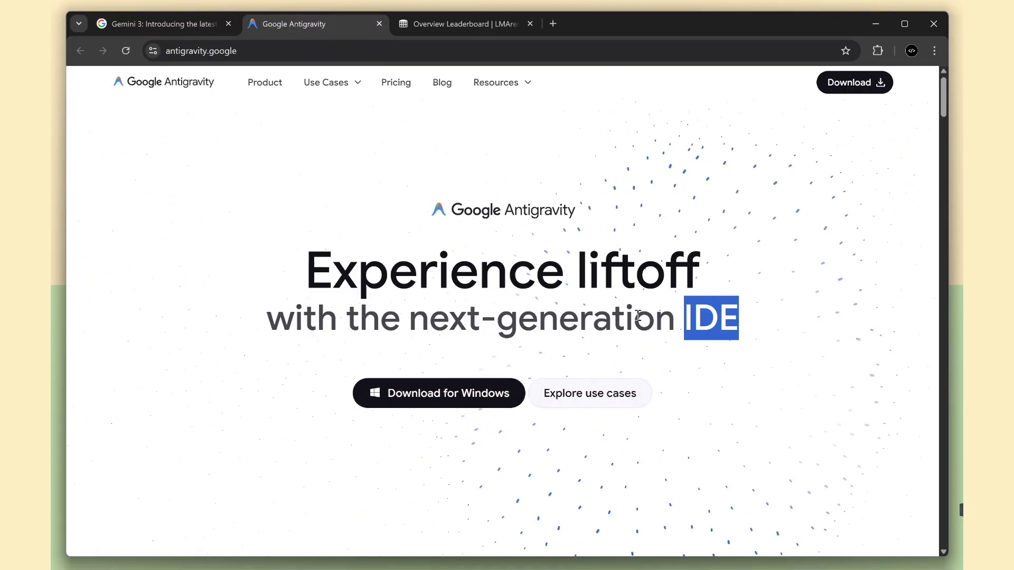
drag(639, 315, 428, 300)
click(476, 305)
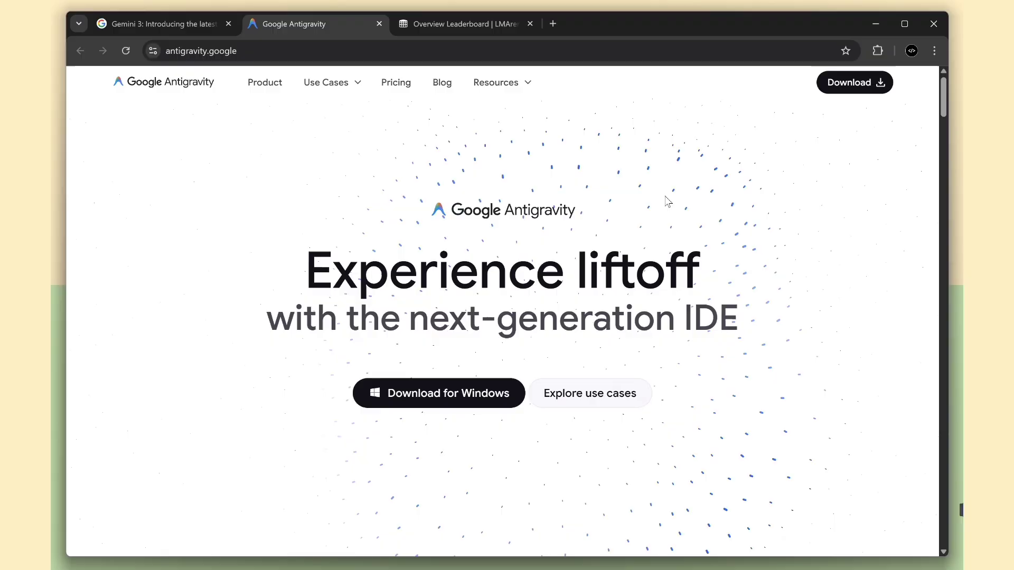
Close the Antigravity tab and open the Gemini 3 benchmark table image in a new tab
click(378, 24)
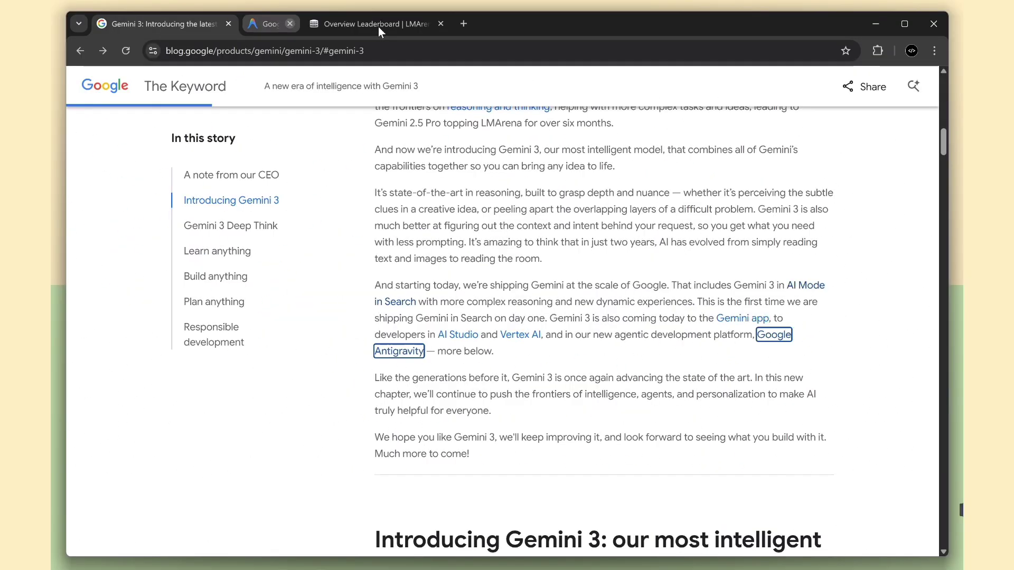
scroll(552, 296, down, 3)
scroll(552, 296, down, 5)
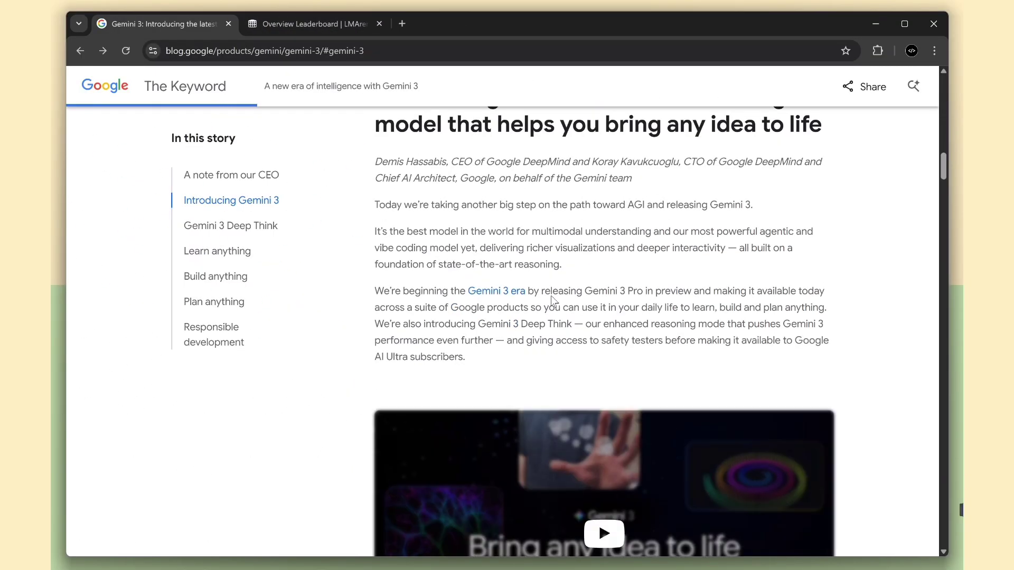
scroll(551, 296, down, 5)
scroll(554, 301, down, 8)
scroll(554, 301, down, 2)
click(464, 243)
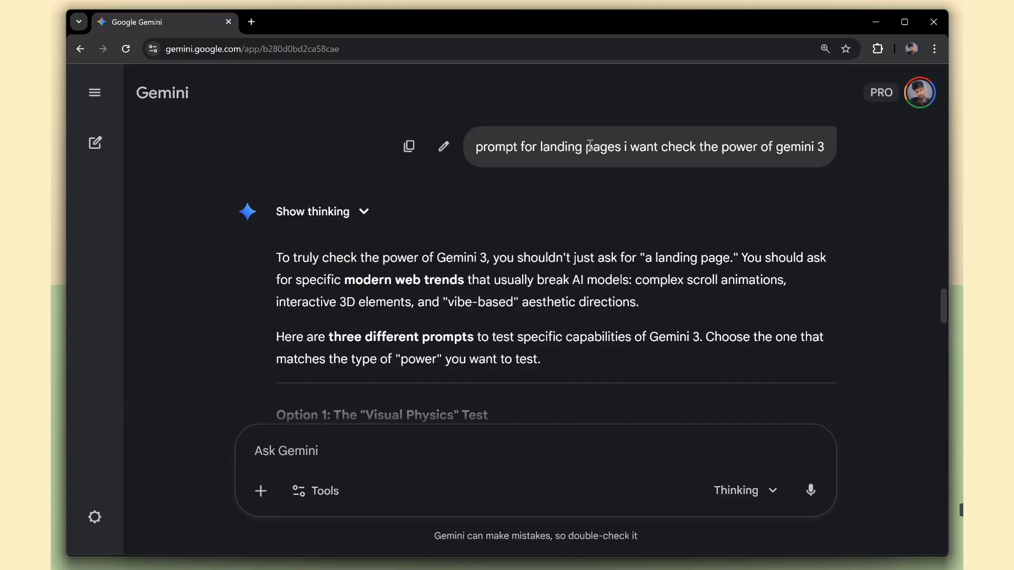
scroll(382, 318, down, 1)
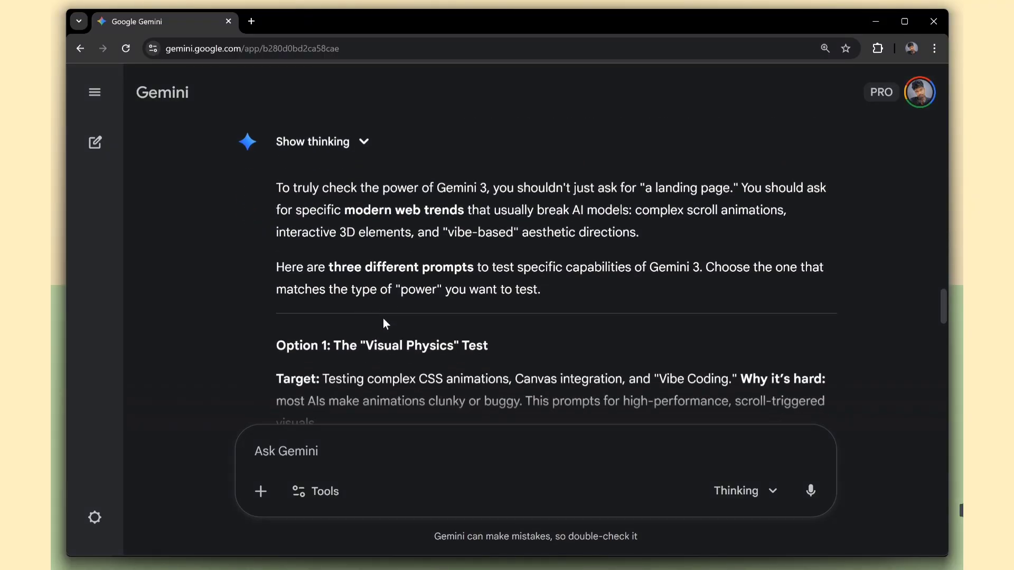
scroll(382, 318, down, 1)
scroll(378, 238, down, 1)
drag(360, 199, 497, 190)
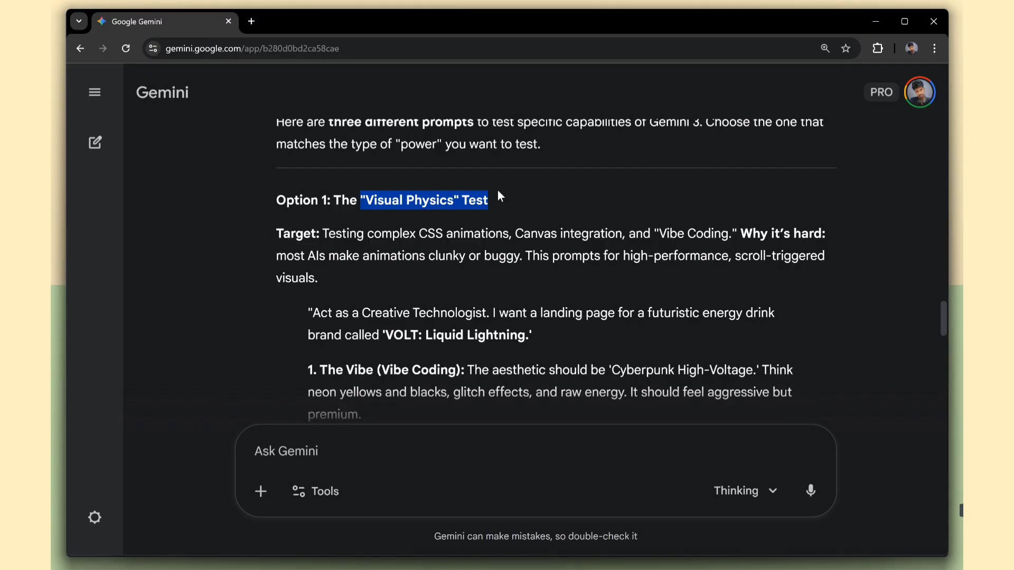
scroll(498, 190, down, 1)
click(476, 225)
scroll(434, 220, down, 1)
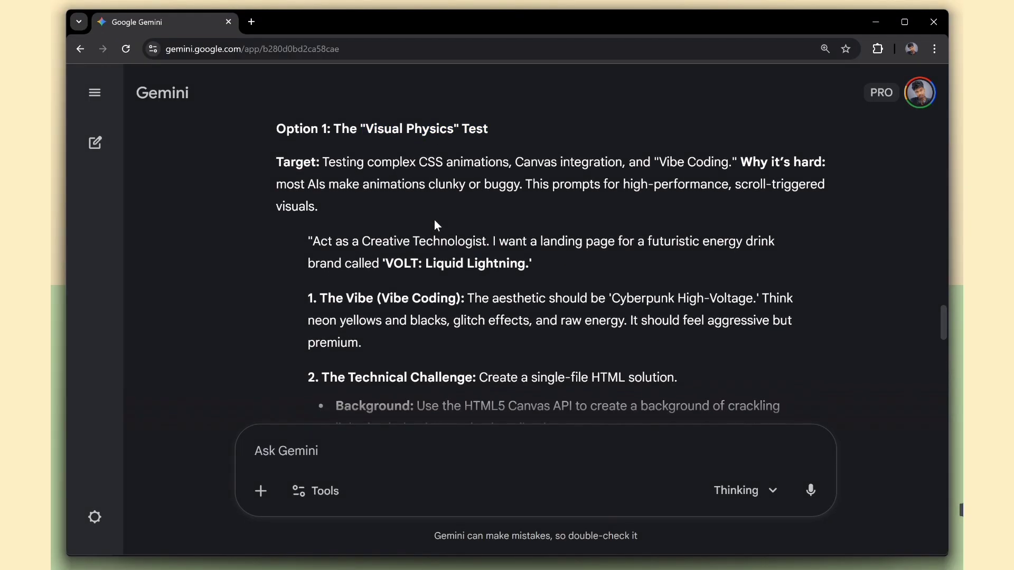
scroll(434, 220, down, 1)
drag(612, 257, 755, 251)
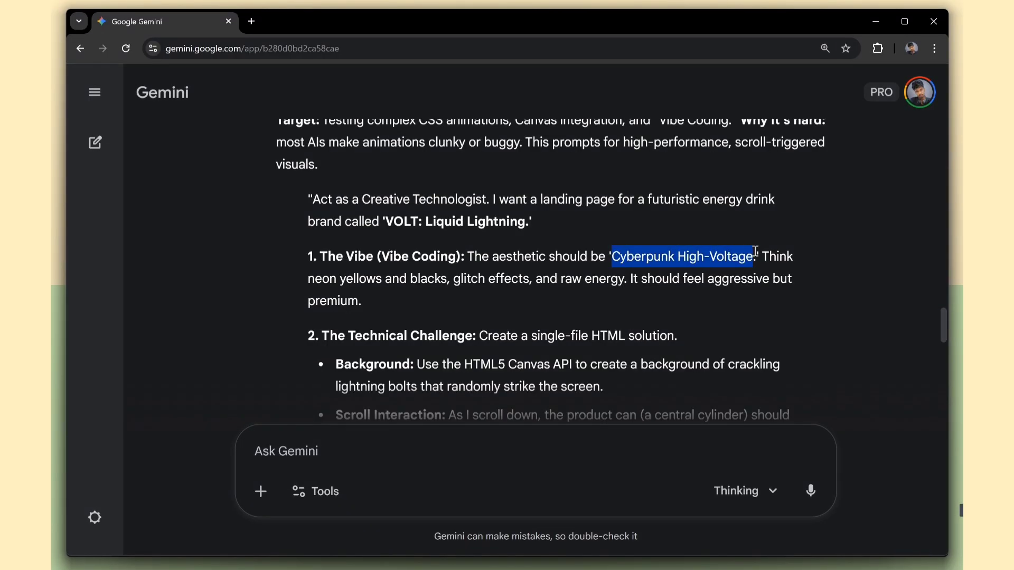
drag(310, 278, 629, 280)
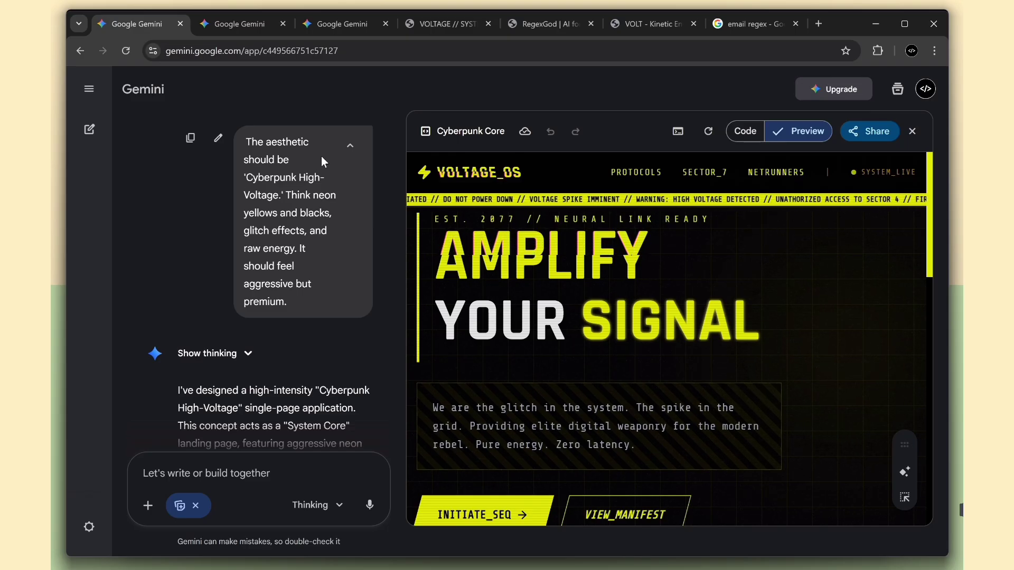
Review the VOLTAGE_OS canvas HTML source, then return to the preview and dismiss Share
click(745, 130)
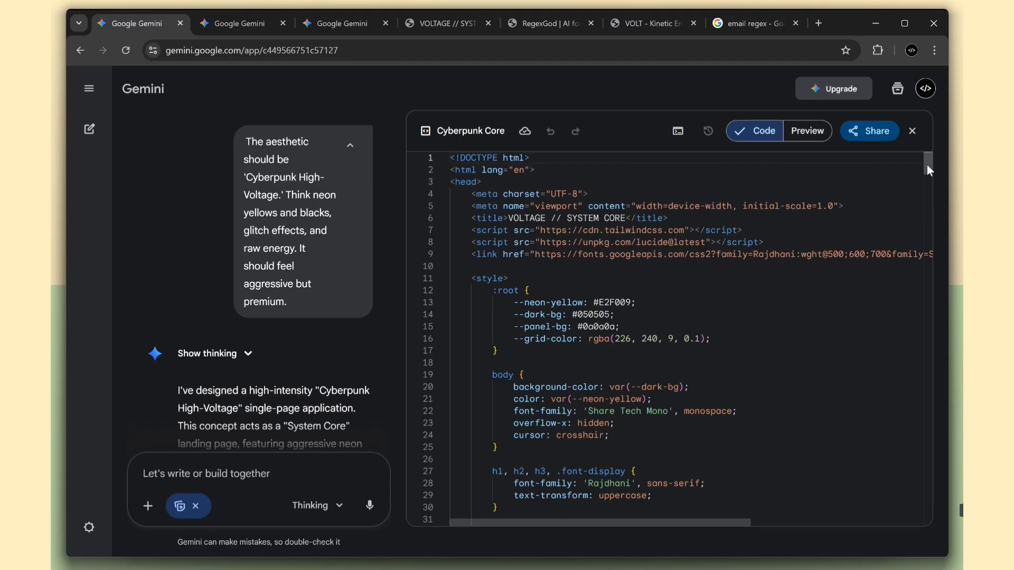
mouse_move(927, 164)
mouse_down()
mouse_move(926, 559)
mouse_move(878, 511)
mouse_up()
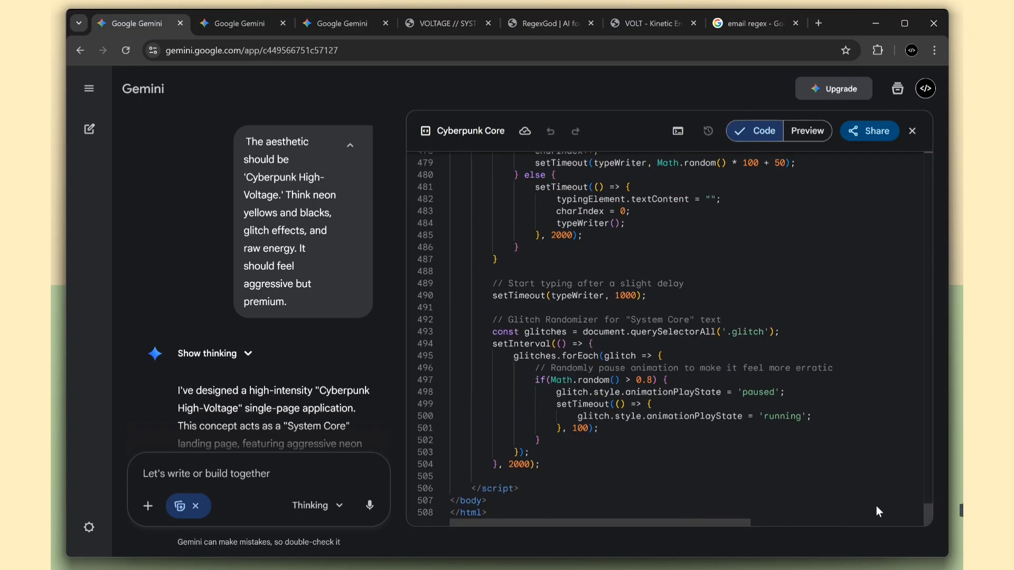
click(807, 131)
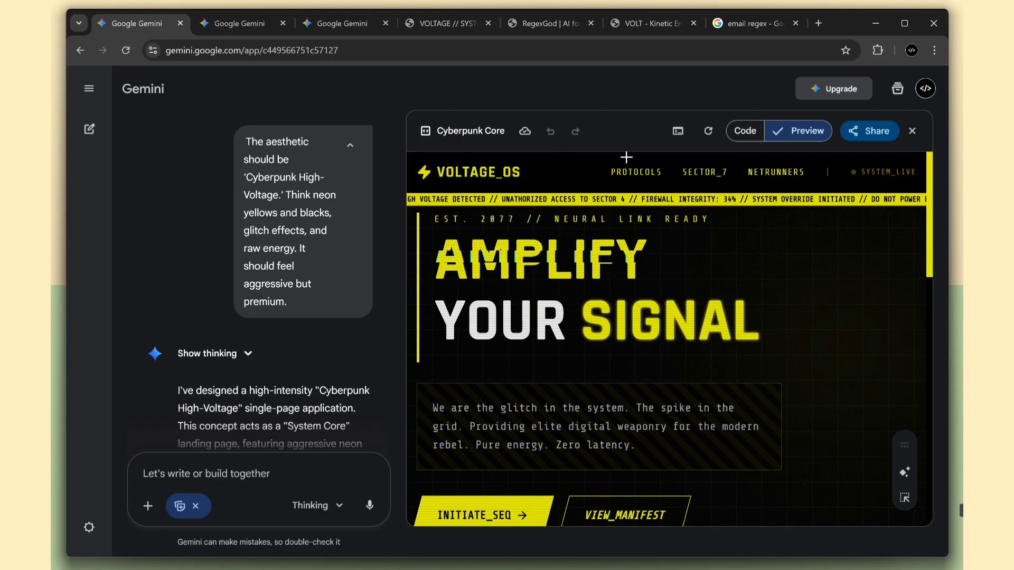
click(866, 131)
click(643, 240)
Check the matching local index.html in VS Code, then return to the browser
key(alt+Tab)
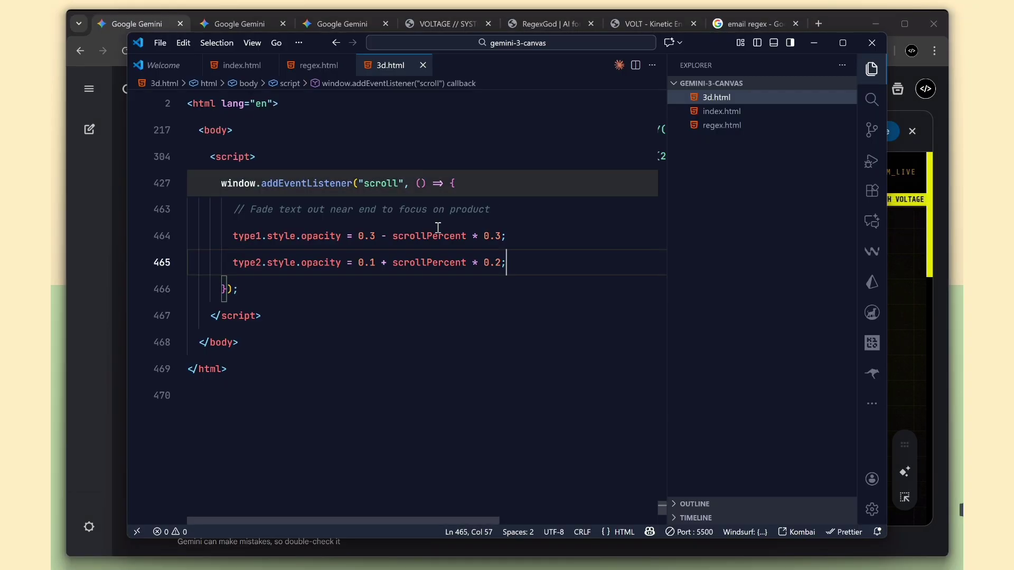
click(253, 63)
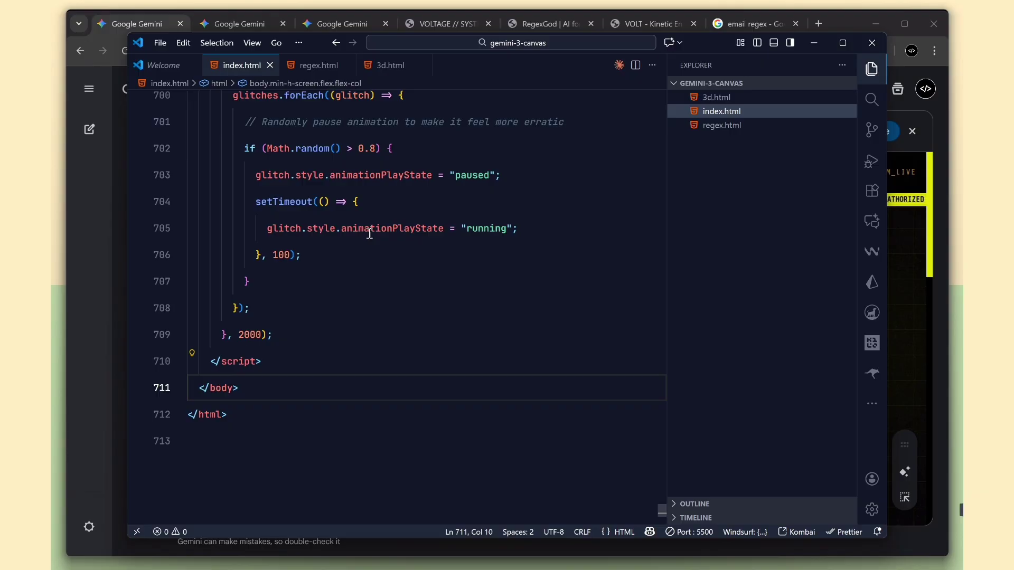
key(alt+Tab)
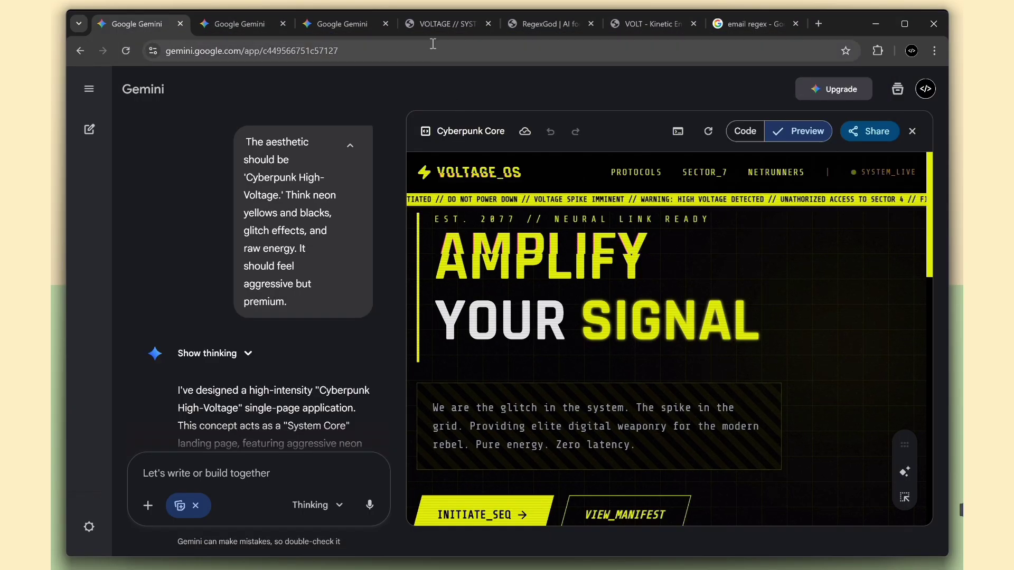
Switch to the VOLTAGE // SYSTEM CORE tab served at 127.0.0.1:5500
click(427, 31)
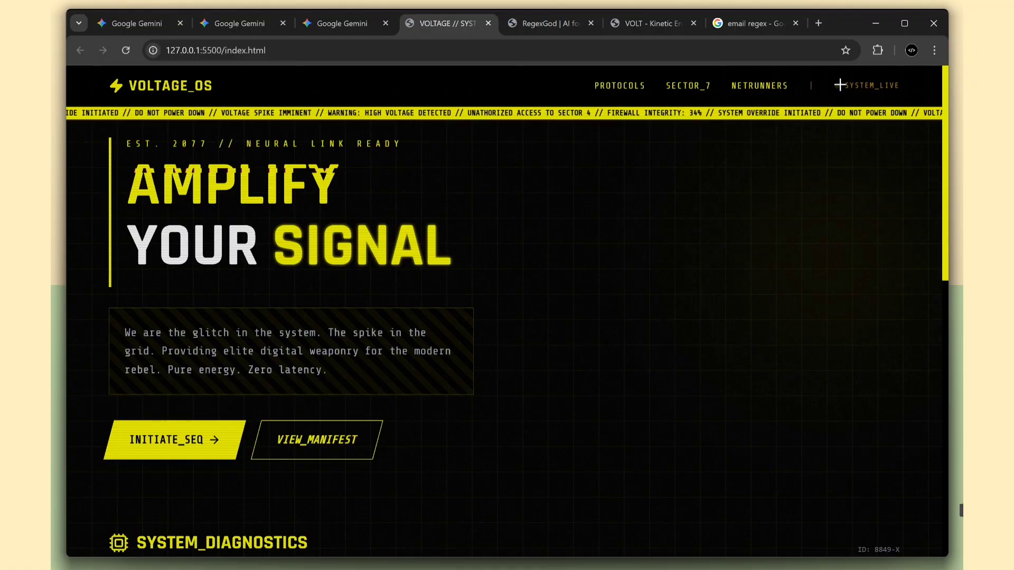
Scroll the VOLTAGE_OS page past its glitch description and diagnostics cards
scroll(509, 193, down, 1)
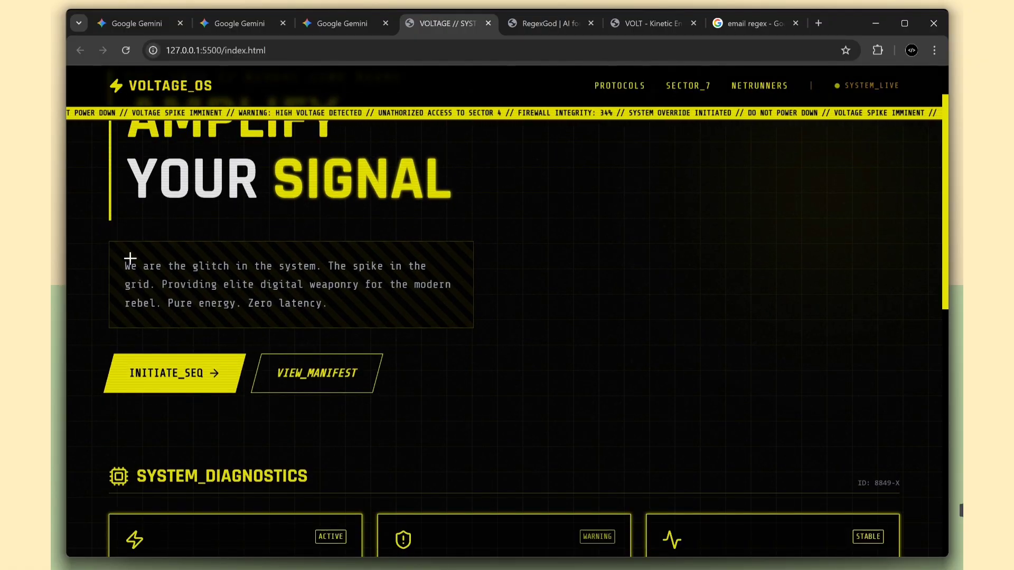
drag(129, 262, 337, 303)
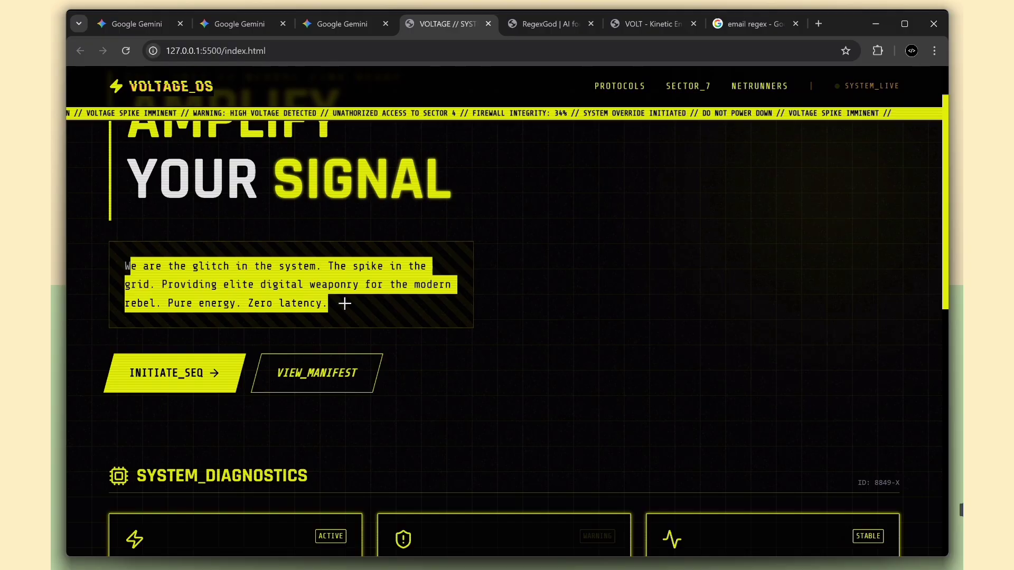
click(337, 304)
scroll(338, 303, down, 2)
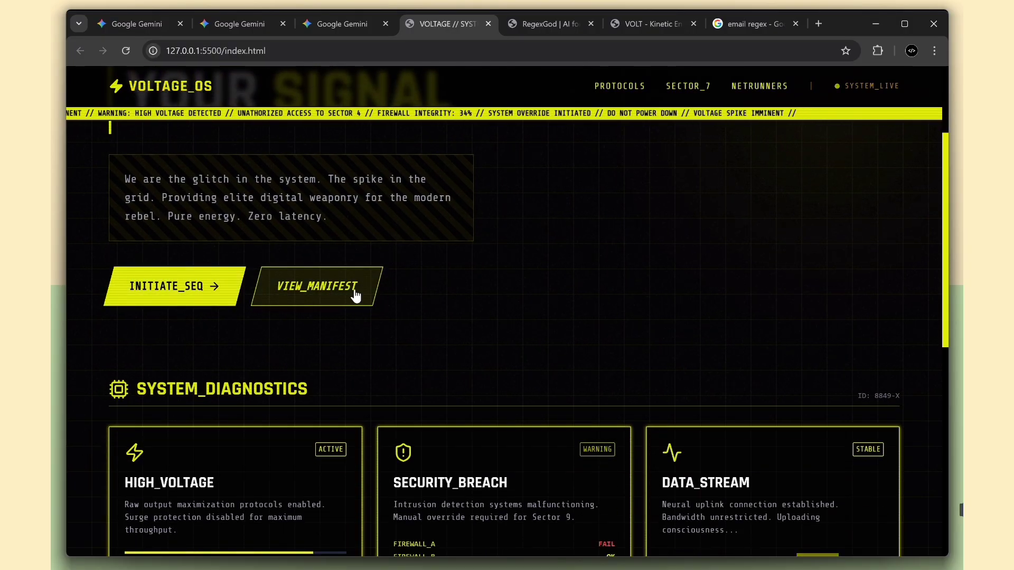
scroll(343, 296, down, 2)
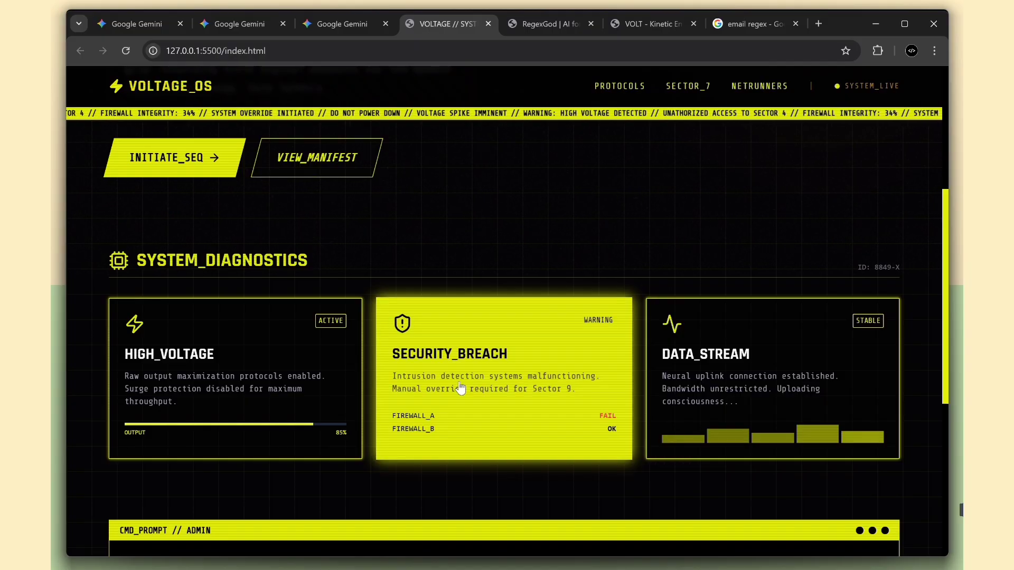
scroll(461, 389, down, 2)
scroll(459, 382, down, 2)
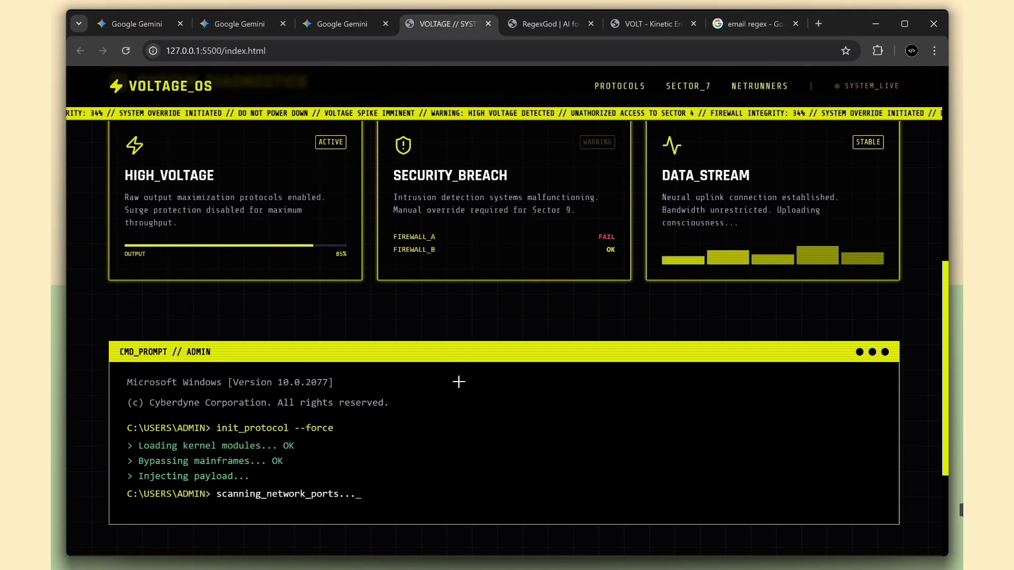
scroll(459, 382, down, 1)
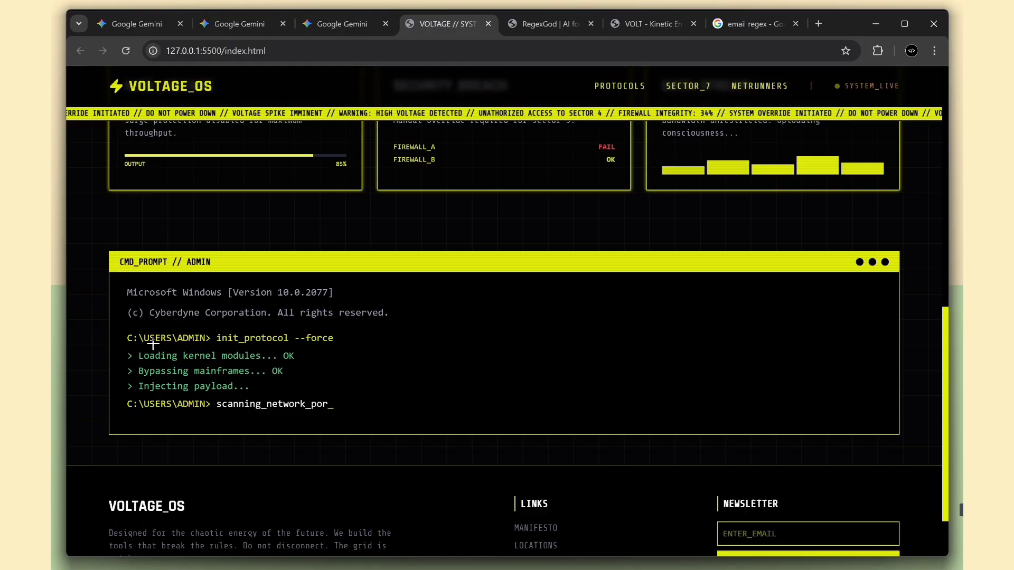
Select the terminal's init_protocol --force line, try the ENTER_EMAIL field, then return to the hero
drag(126, 338, 333, 339)
click(335, 372)
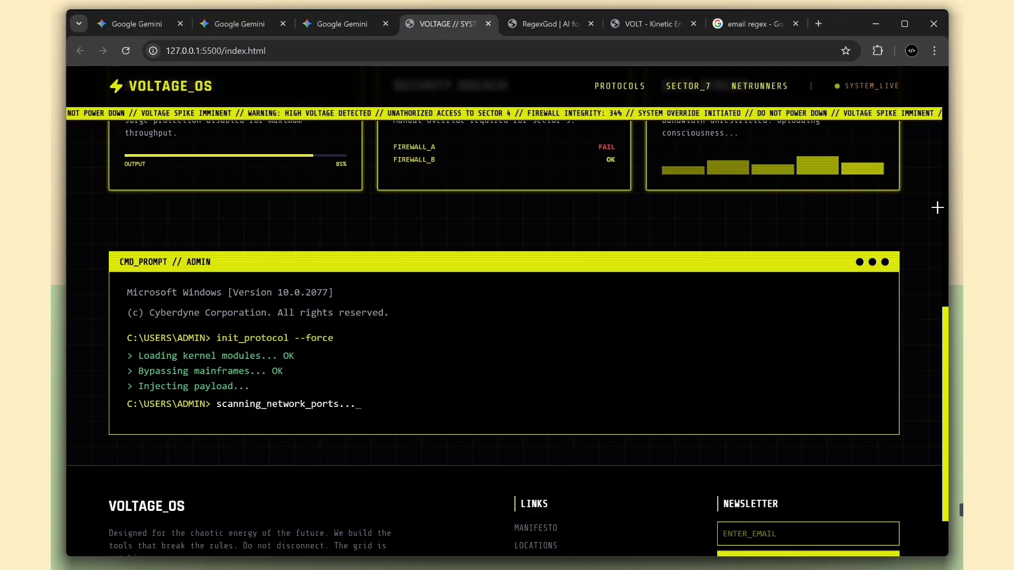
scroll(264, 386, down, 2)
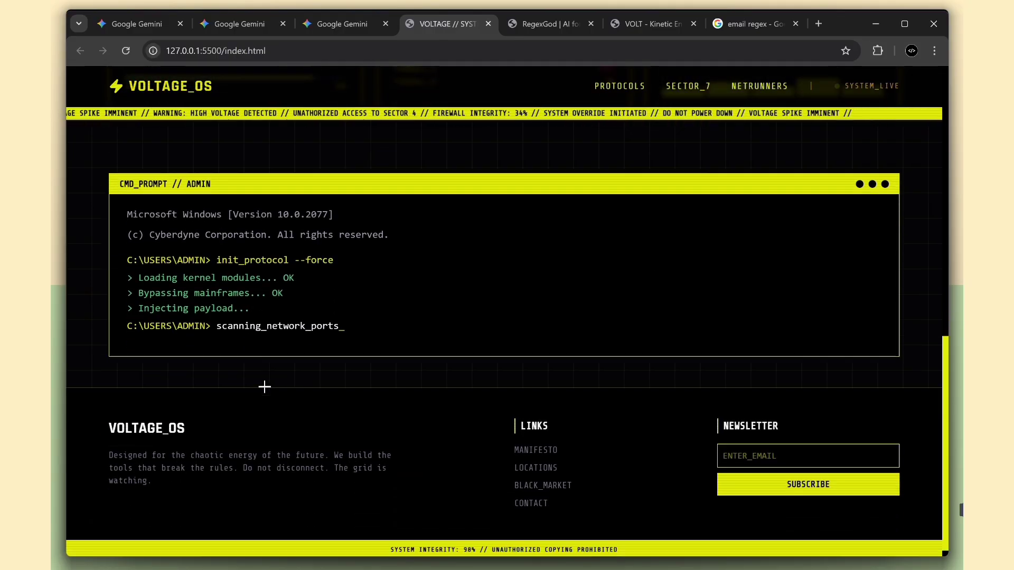
click(809, 448)
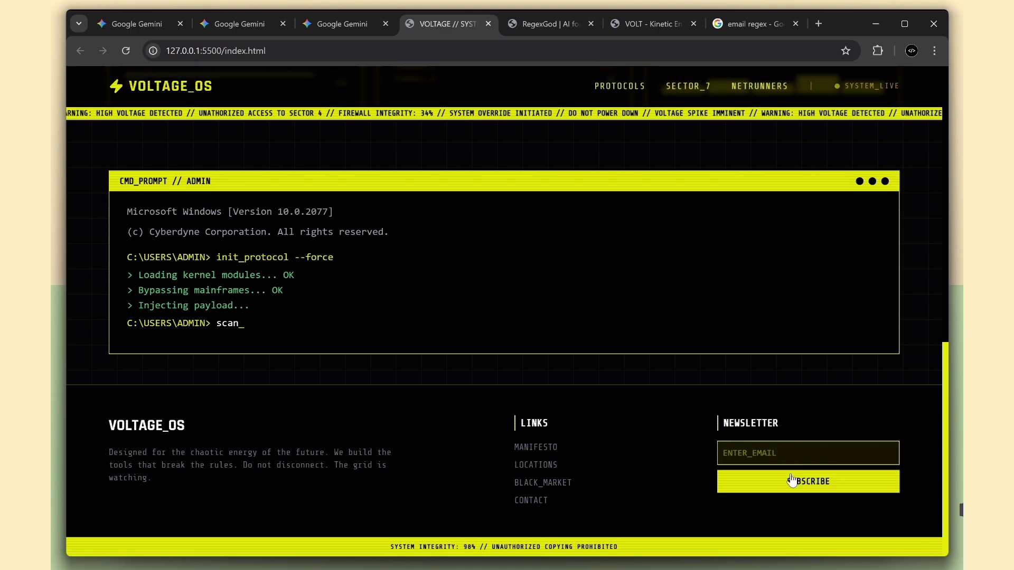
scroll(753, 411, up, 2)
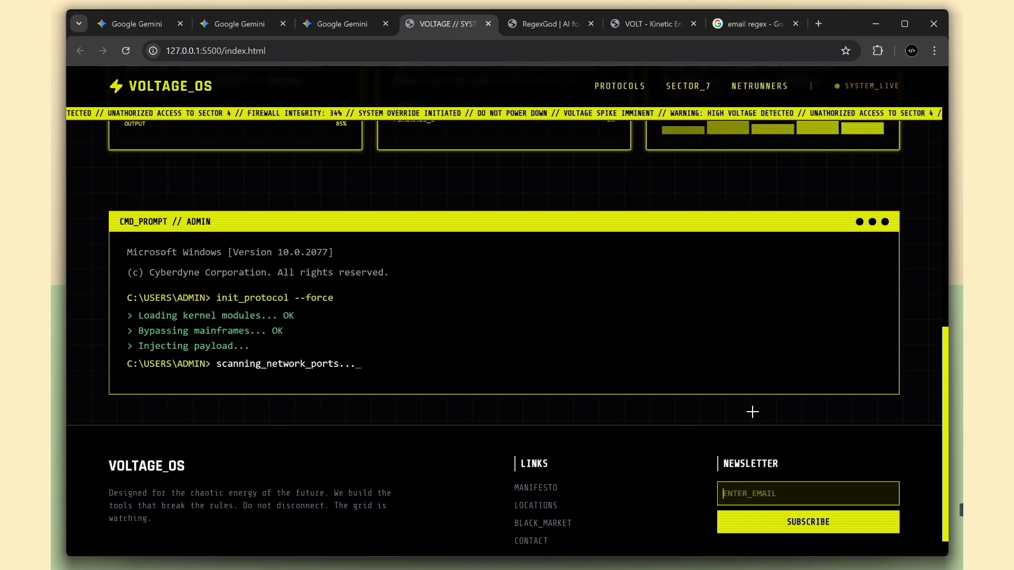
scroll(752, 411, up, 3)
scroll(753, 412, up, 1)
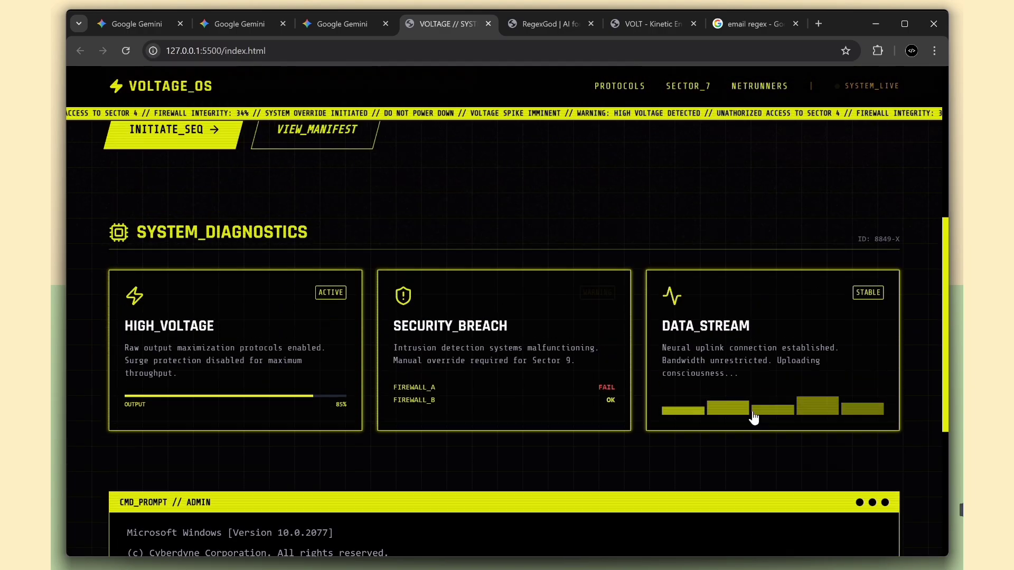
scroll(752, 412, up, 3)
scroll(753, 411, up, 2)
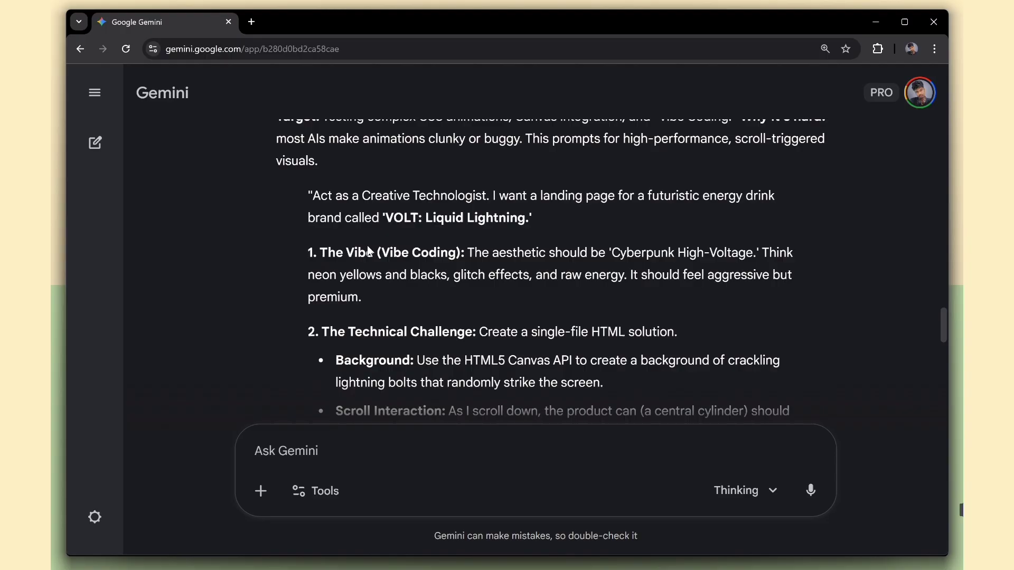
Scroll to Option 2 and highlight the Interactive SaaS heading and RegexGod prompt text
scroll(353, 271, down, 1)
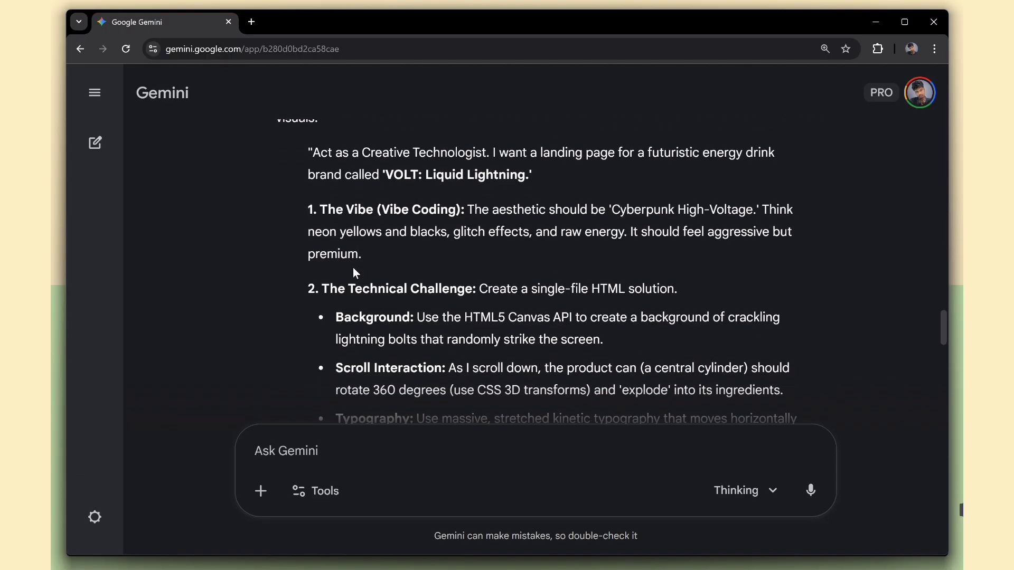
scroll(353, 267, down, 3)
scroll(353, 267, down, 3)
drag(368, 243, 463, 236)
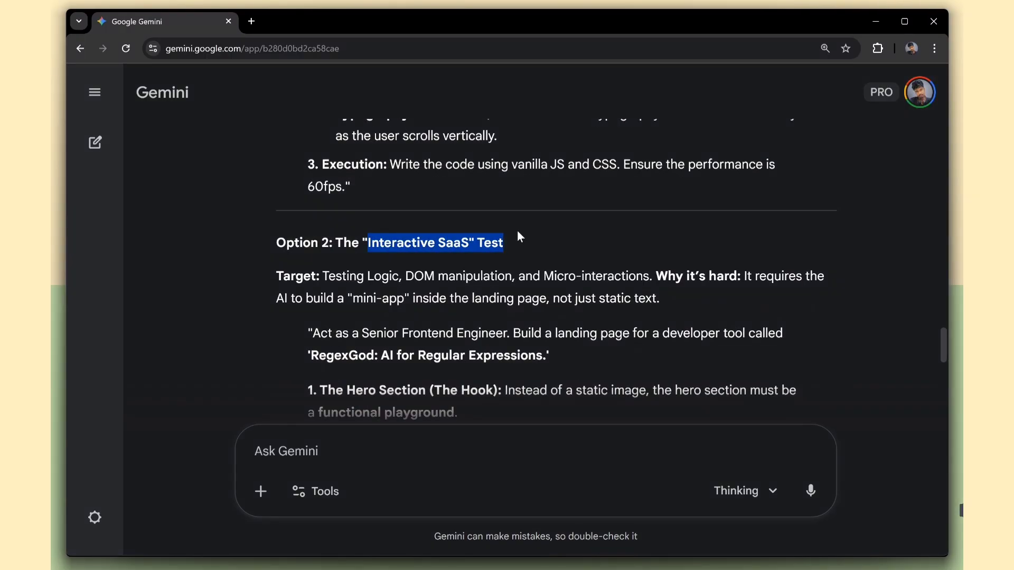
scroll(518, 232, down, 1)
drag(381, 292, 547, 290)
scroll(495, 291, down, 1)
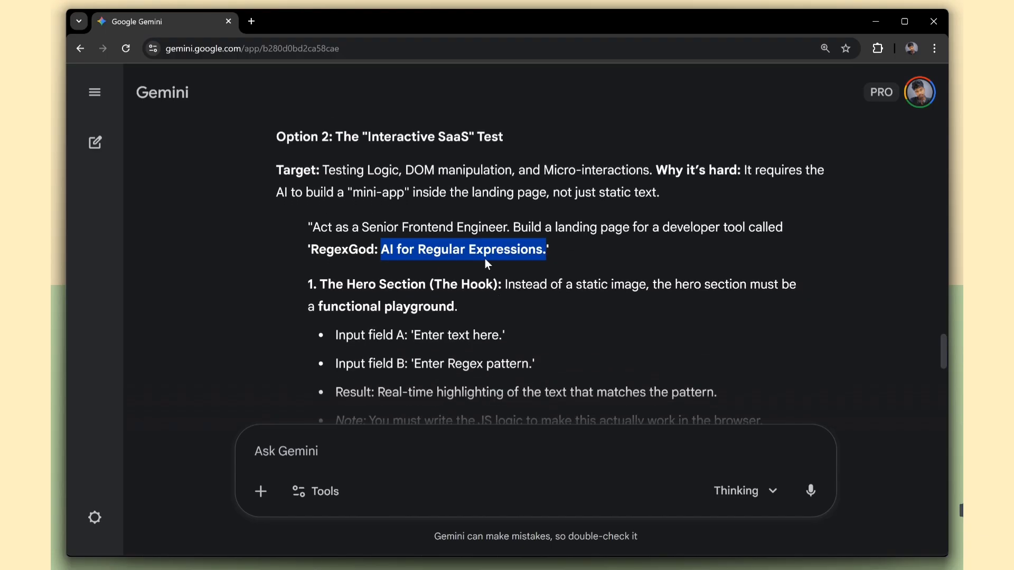
click(484, 259)
double_click(355, 250)
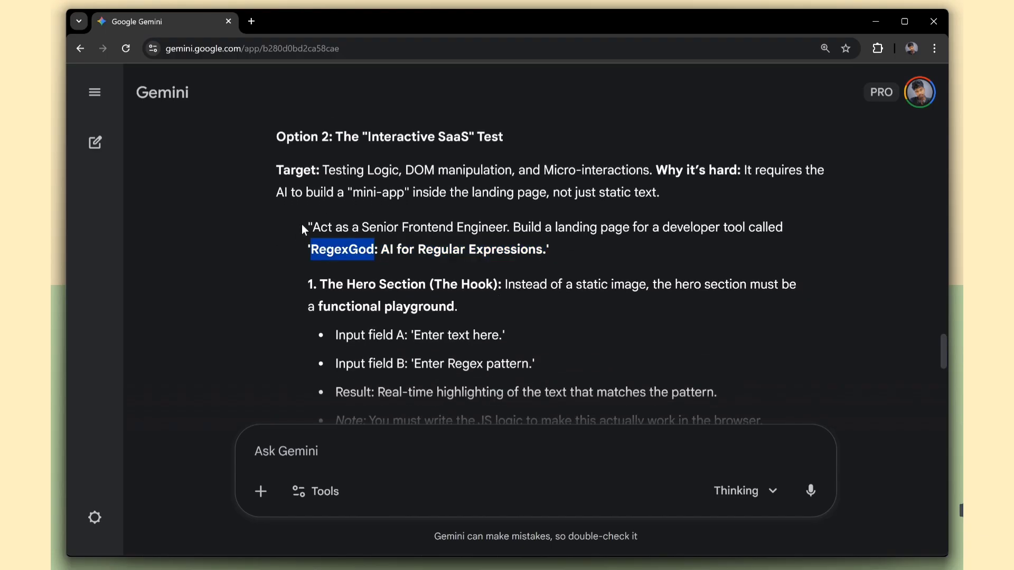
drag(304, 229, 396, 264)
scroll(557, 371, down, 2)
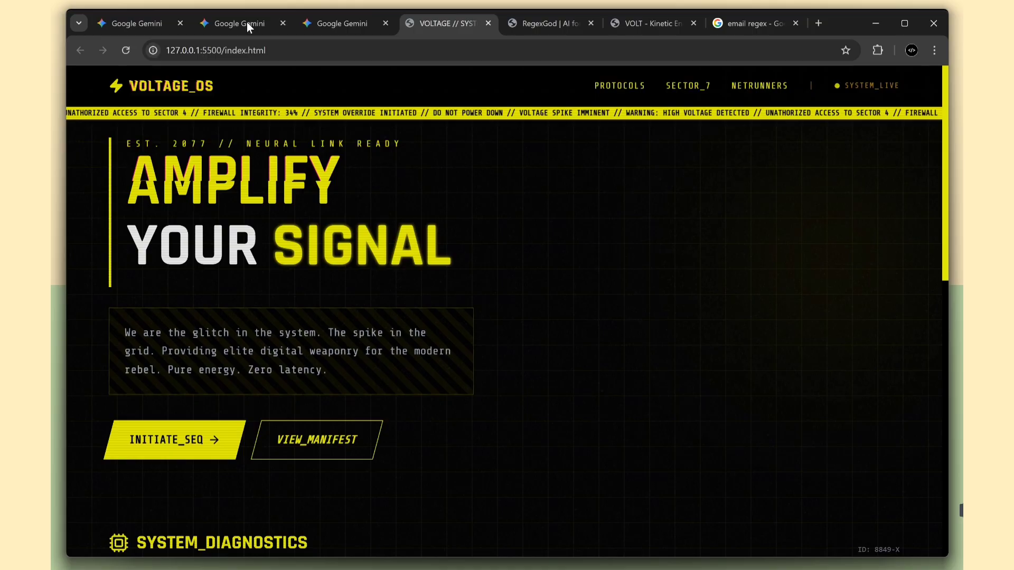
Switch to the RegexGod chat and read its fully expanded prompt
click(248, 26)
click(346, 147)
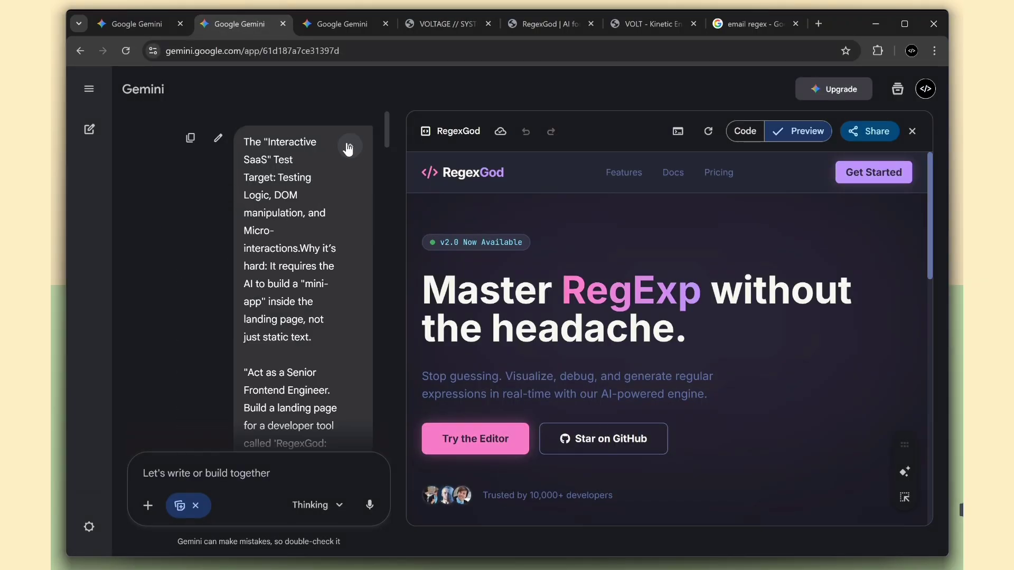
scroll(301, 211, down, 4)
scroll(297, 220, down, 6)
scroll(296, 221, down, 3)
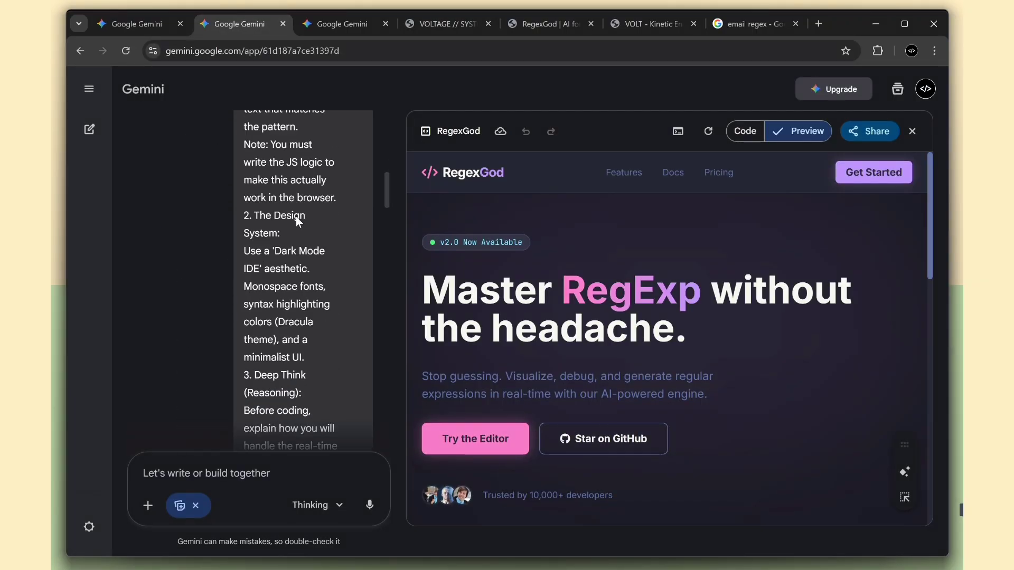
scroll(296, 221, down, 5)
Inspect the canvas HTML's theme colour settings, then view the preview and local RegexGod page
click(749, 137)
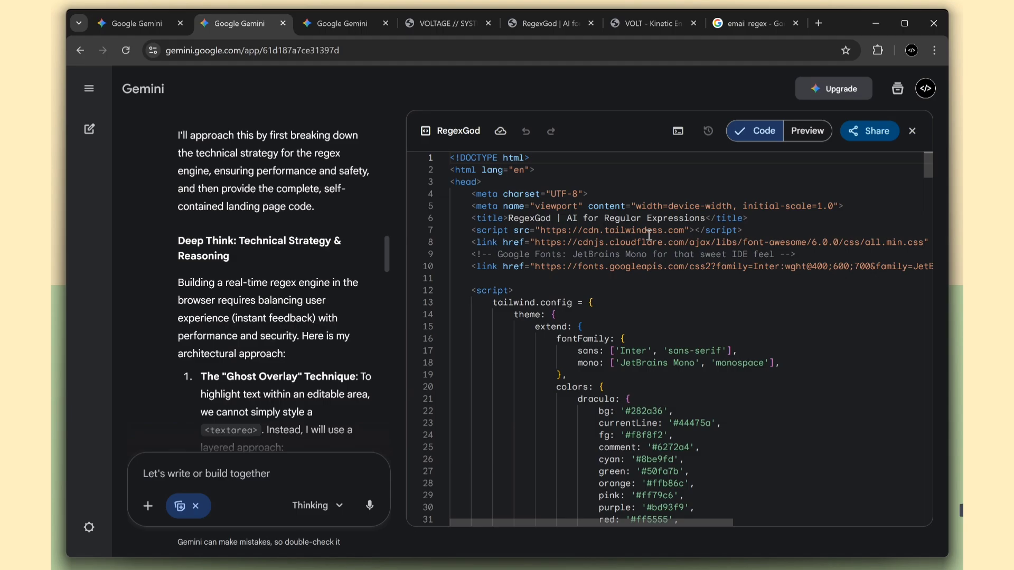
drag(554, 324, 730, 439)
click(727, 448)
click(803, 132)
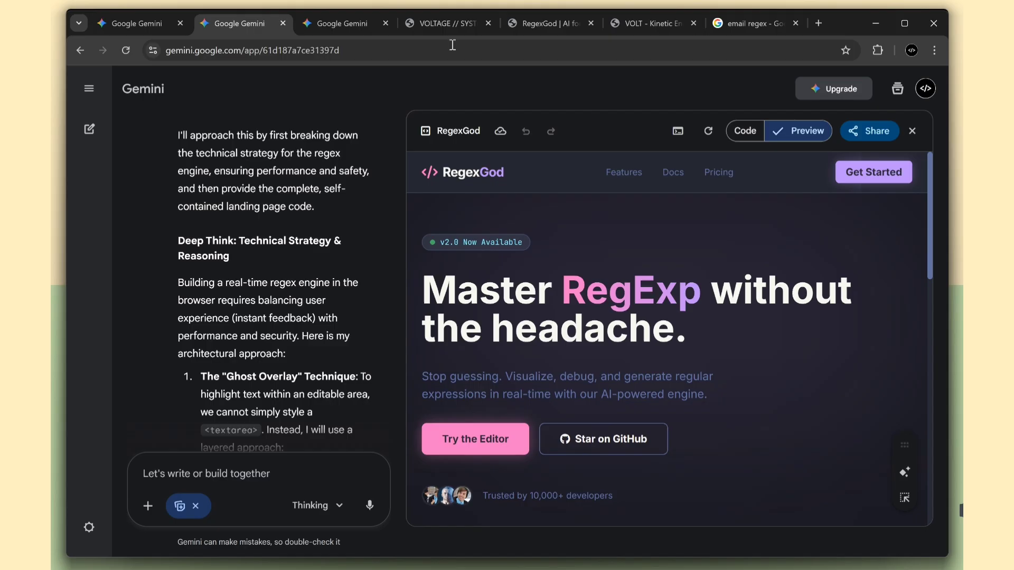
click(541, 26)
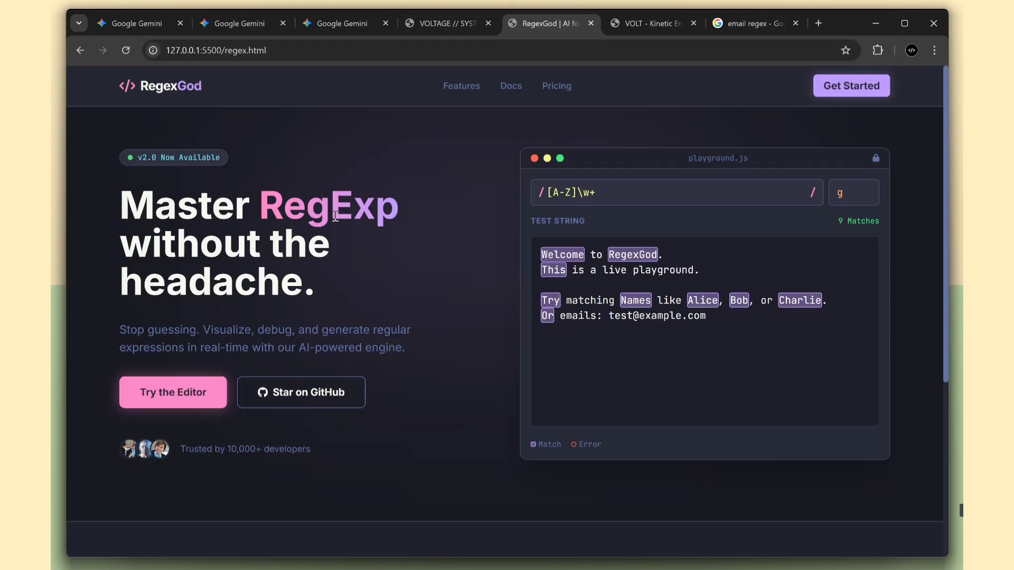
Trim the playground pattern from [A-Z]\w+ to [A-Z]\w, raising it to 10 matches
drag(613, 186, 549, 192)
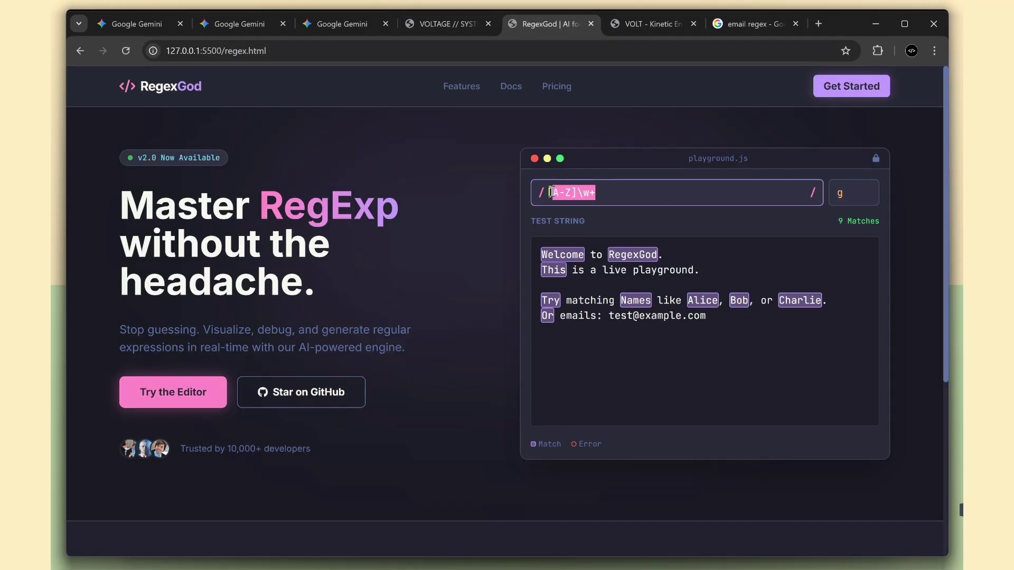
click(583, 193)
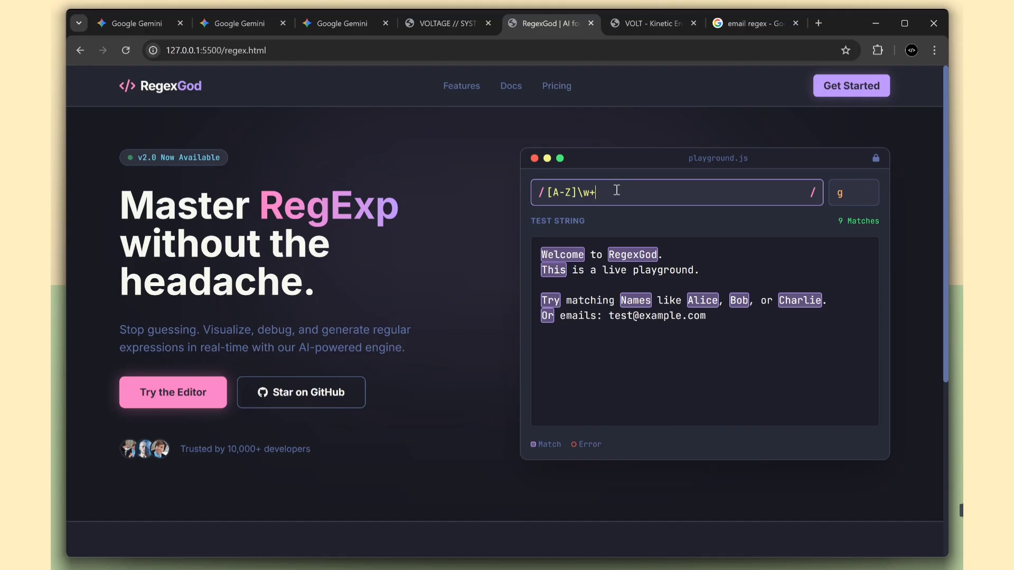
key(BackSpace)
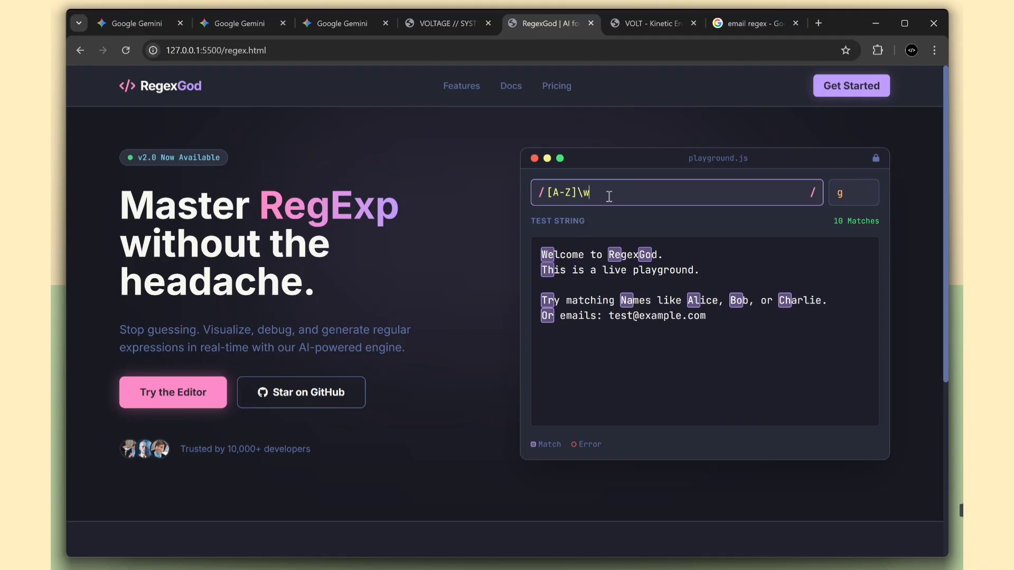
Zoom into the Google 'email regex' results and select the email regex without anchors
click(736, 26)
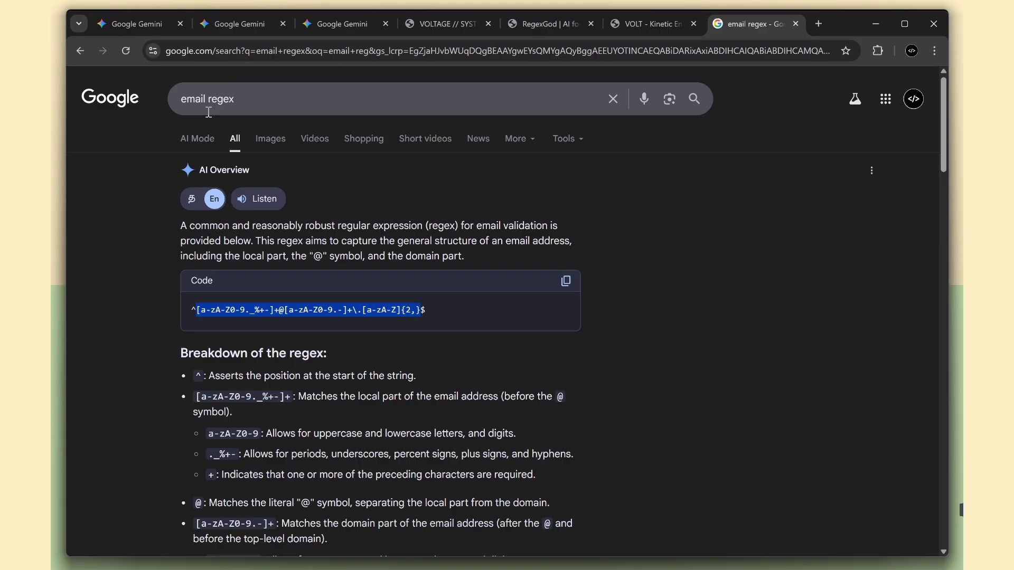
key(ctrl+plus)
key(ctrl+plus)
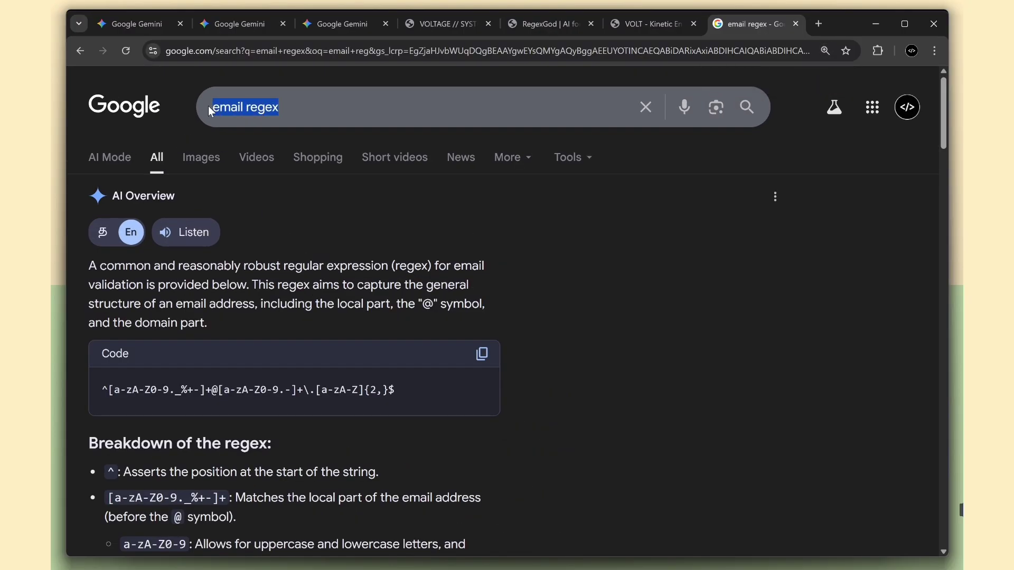
drag(109, 391, 362, 392)
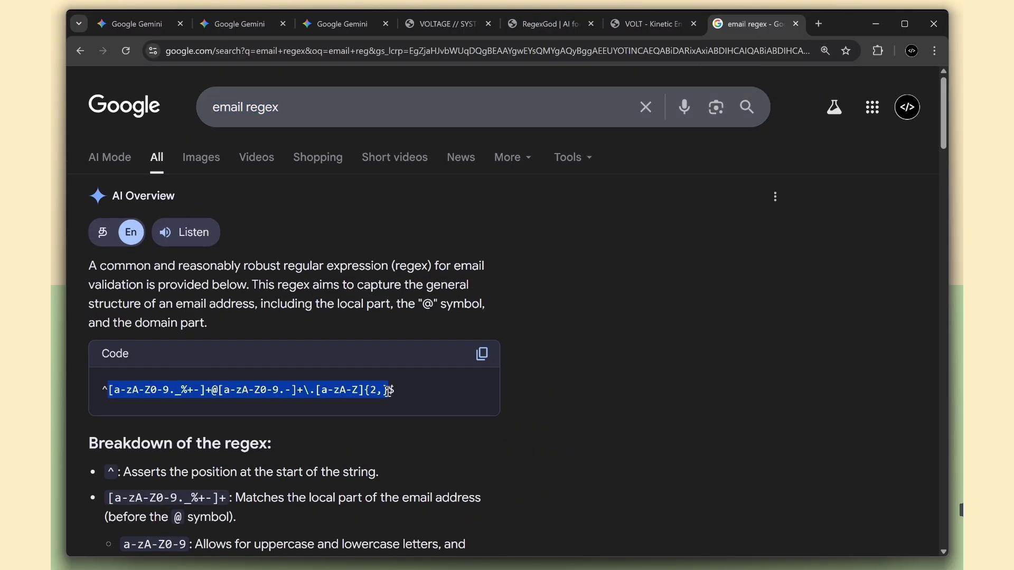
Paste the email regex into RegexGod's playground pattern, then delete it
click(535, 26)
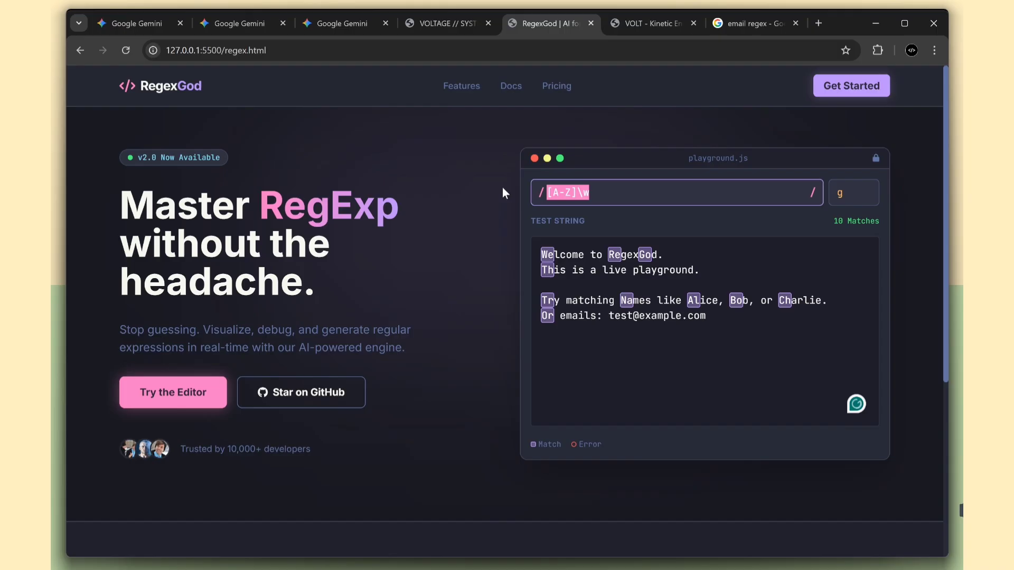
text([a-zA-Z0-9._%+-]+@[a-zA-Z0-9.-]+\.[a-zA-Z]{2,})
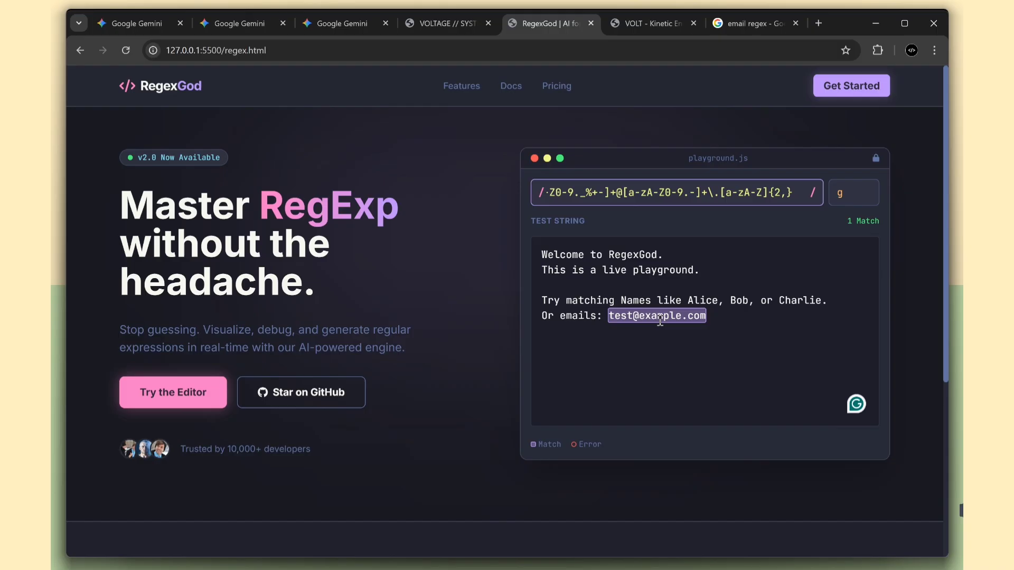
triple_click(759, 192)
key(BackSpace)
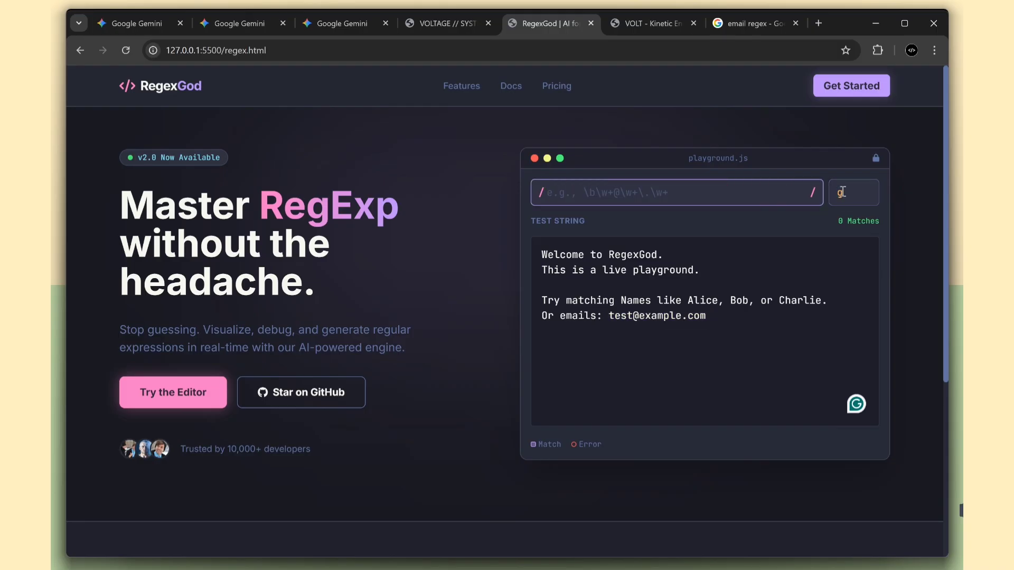
Set the case-insensitive pattern 'this' so it matches 'This' once, and check the footer
text(i)
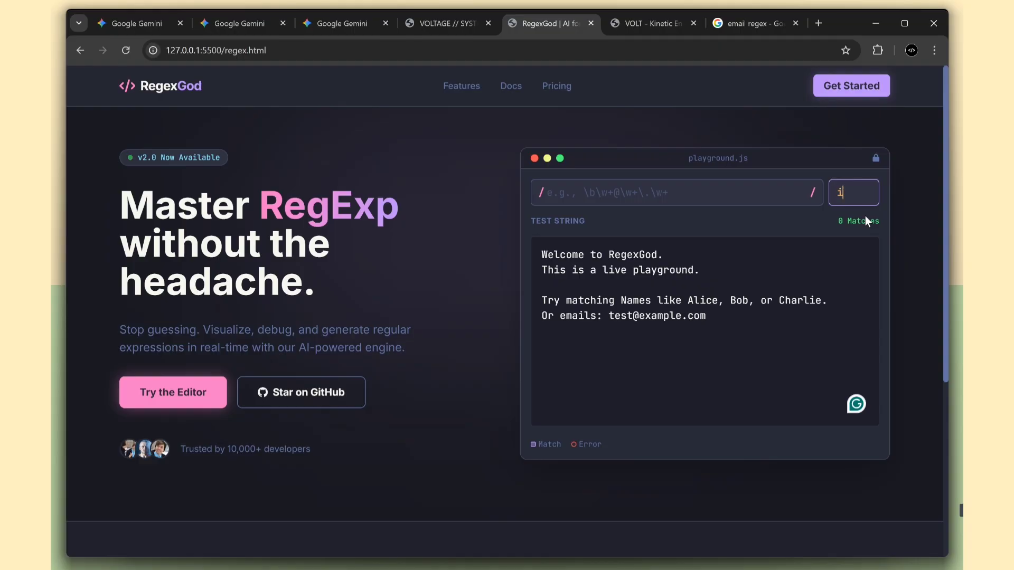
click(726, 192)
text(this)
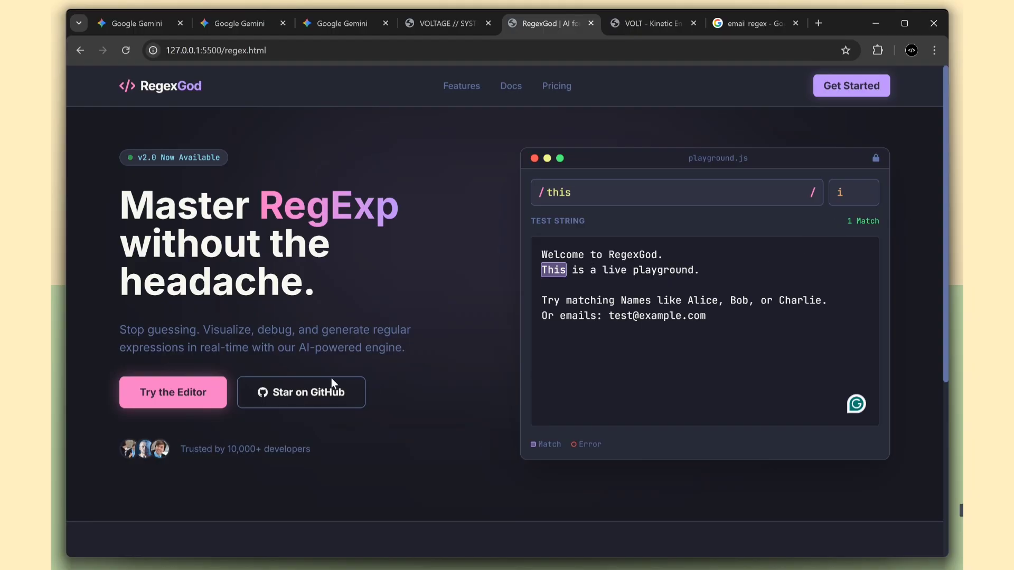
scroll(477, 274, down, 5)
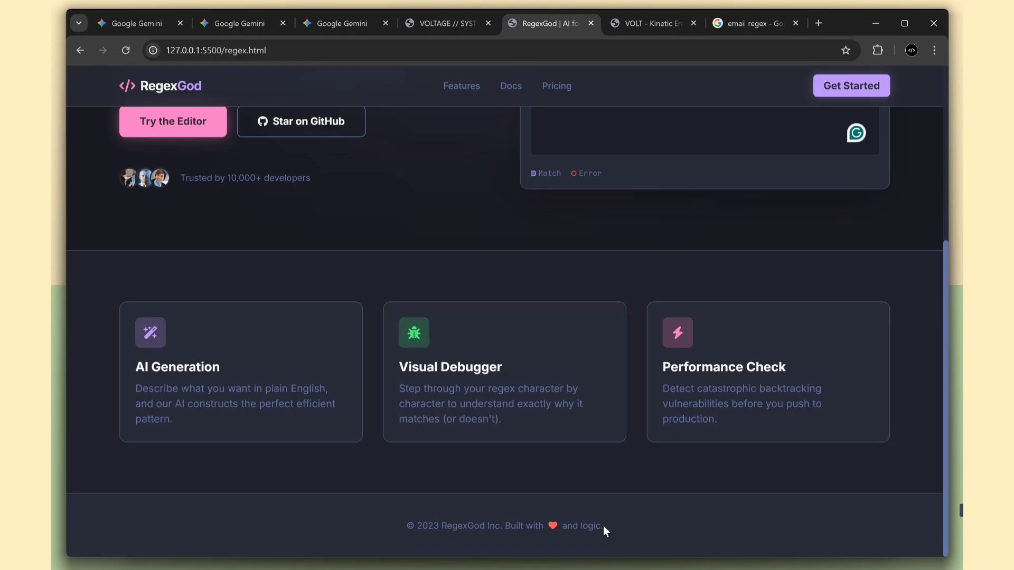
click(535, 500)
scroll(536, 501, up, 5)
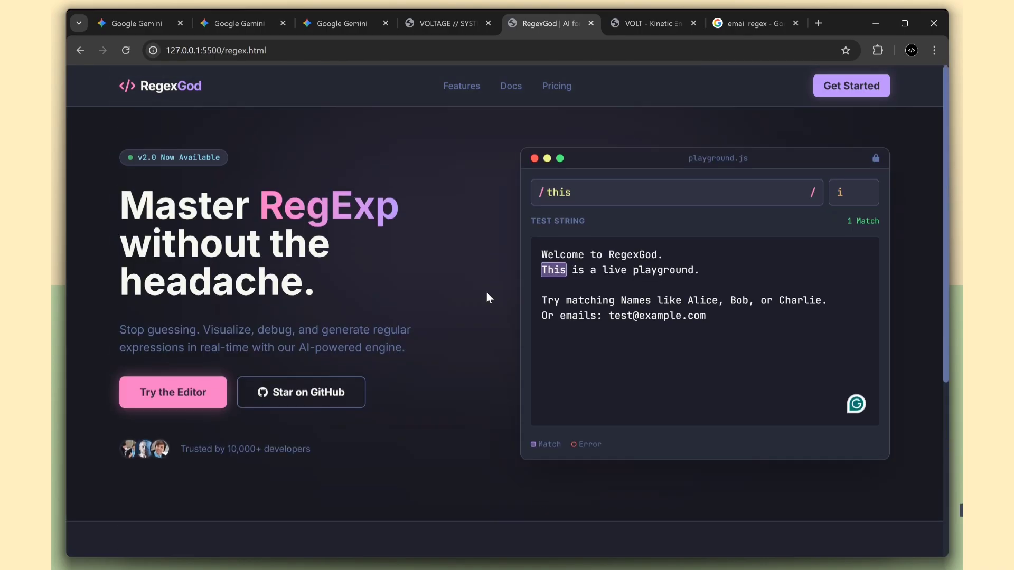
Expand the energy-drink prompt and highlight 'HTML5 Canvas' and 'crackling lightning'
click(326, 22)
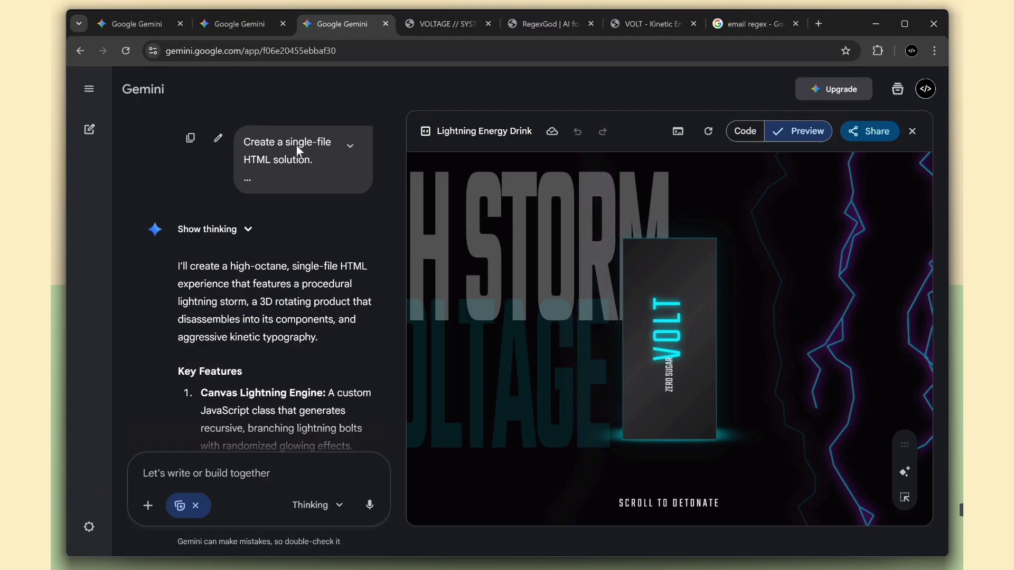
click(350, 146)
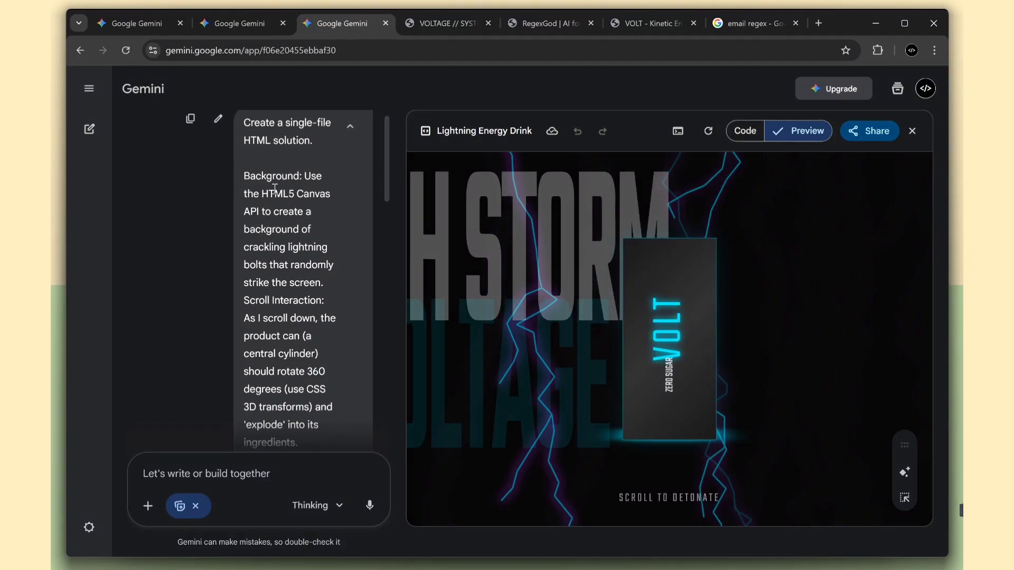
drag(262, 194, 330, 194)
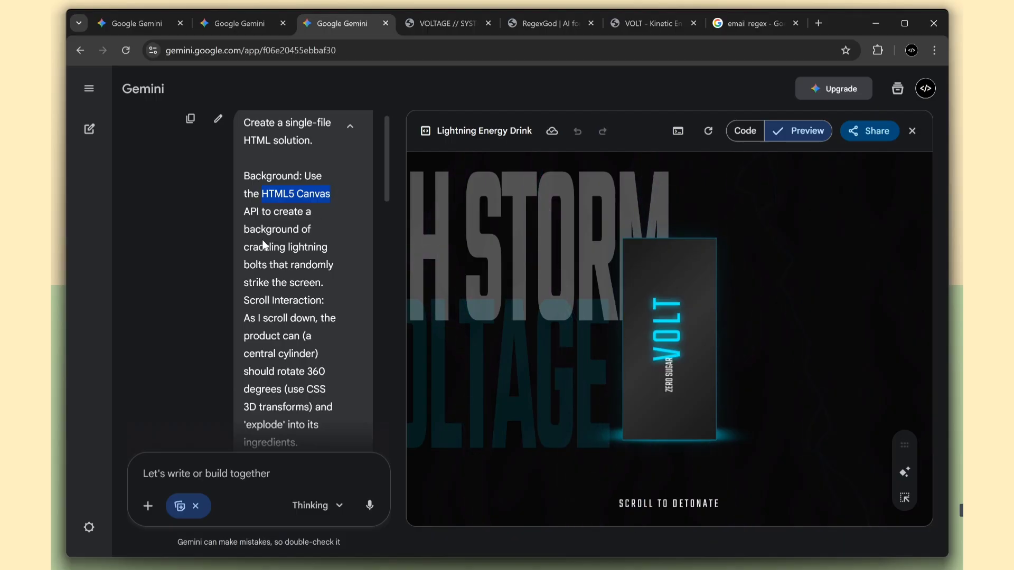
drag(244, 247, 338, 247)
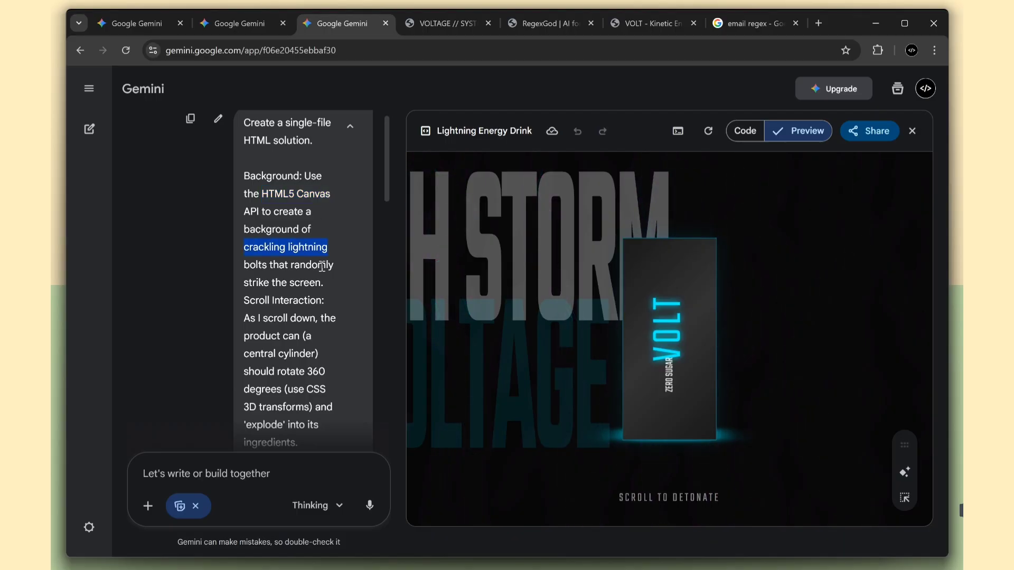
click(262, 268)
Scroll the VOLT Canvas preview, then scroll the locally running VOLT page to see the can explode
scroll(273, 279, down, 1)
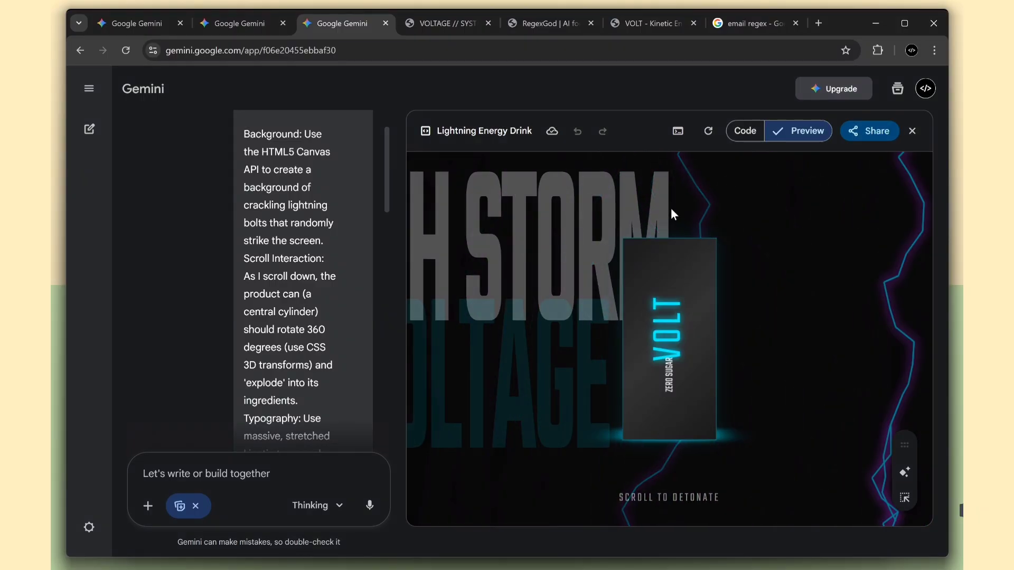
scroll(734, 369, down, 3)
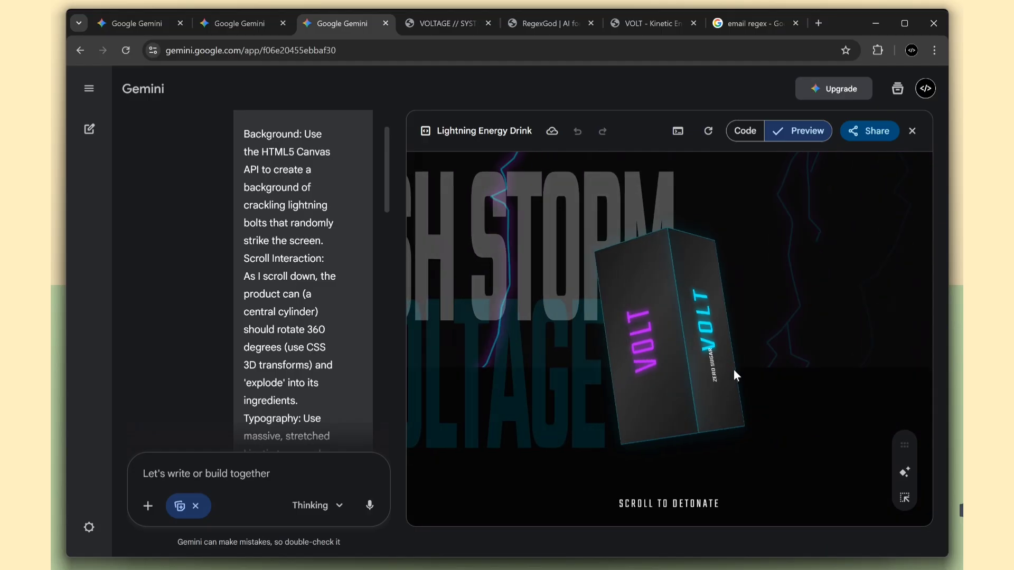
scroll(736, 375, down, 5)
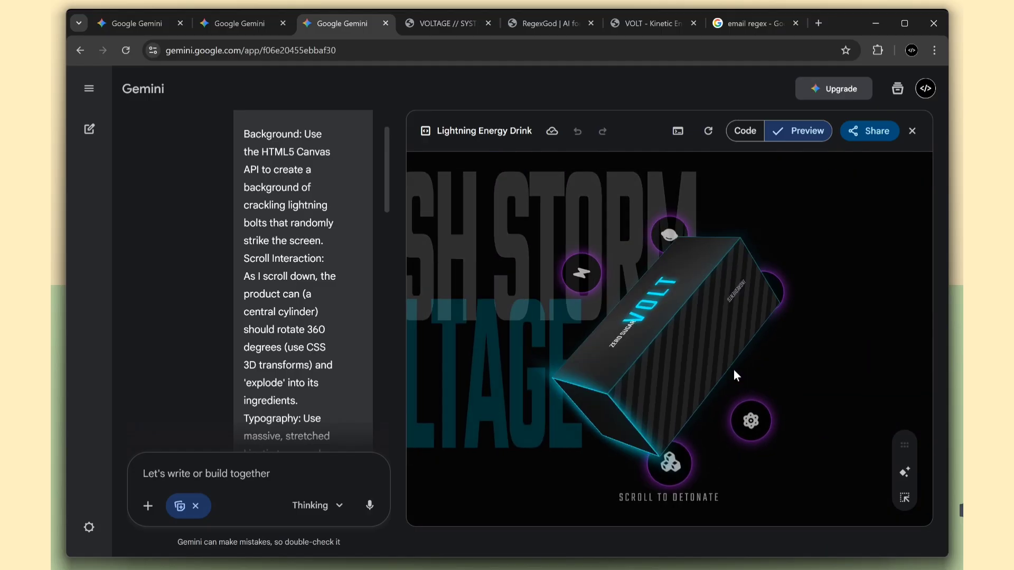
scroll(734, 370, down, 3)
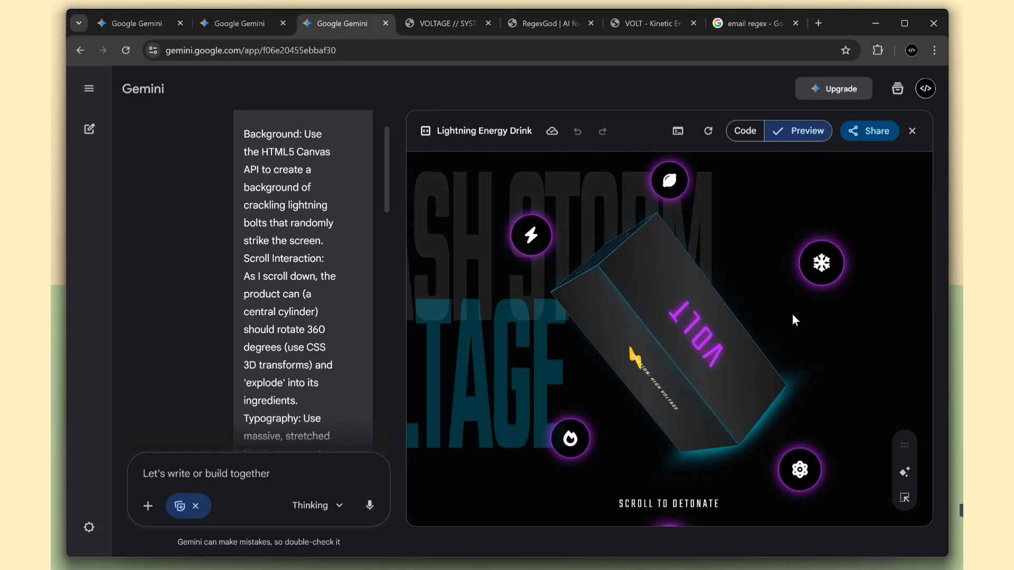
click(645, 28)
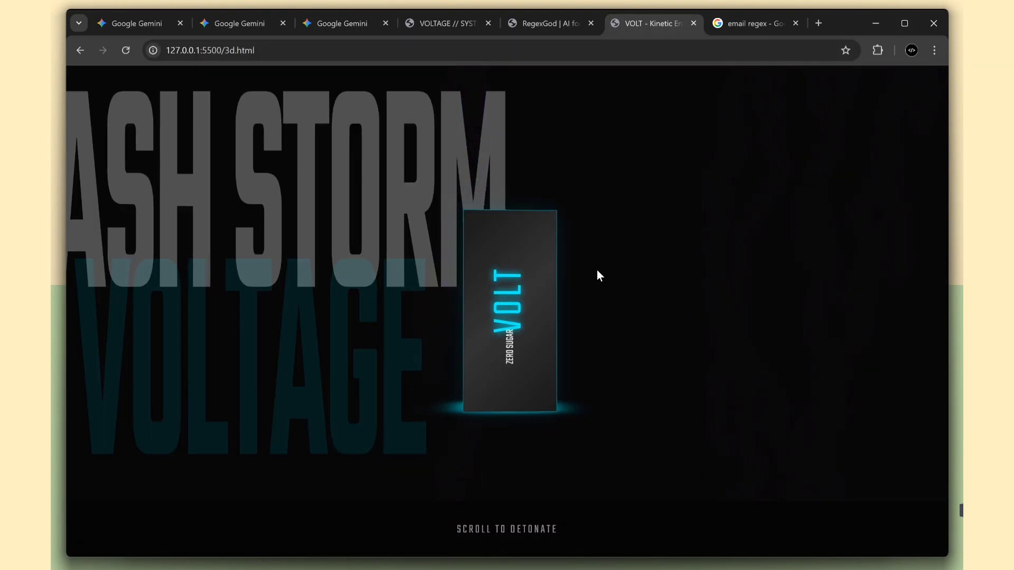
scroll(597, 270, down, 5)
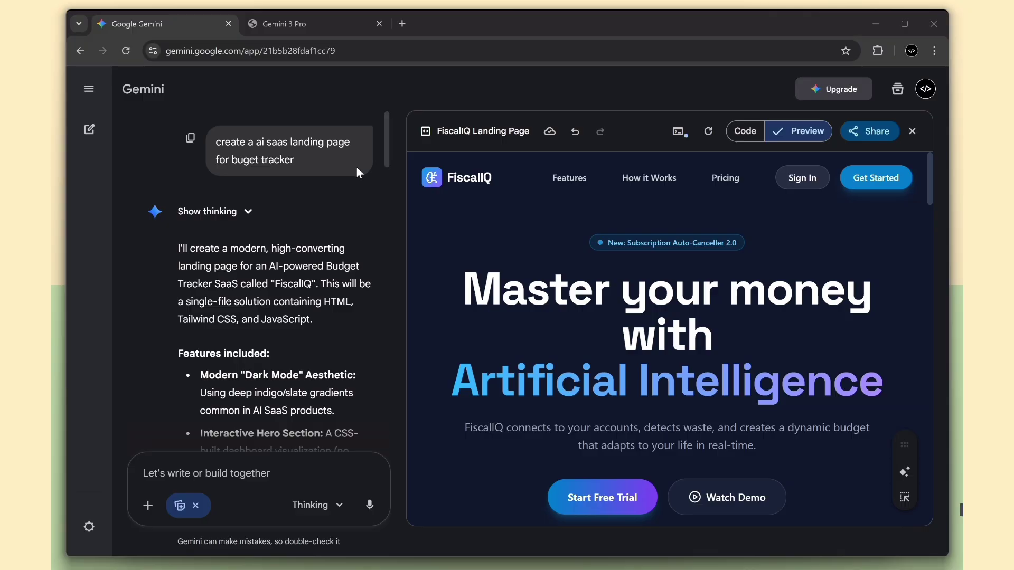
Switch the FiscalIQ canvas to its source code and scroll through it
drag(216, 143, 290, 145)
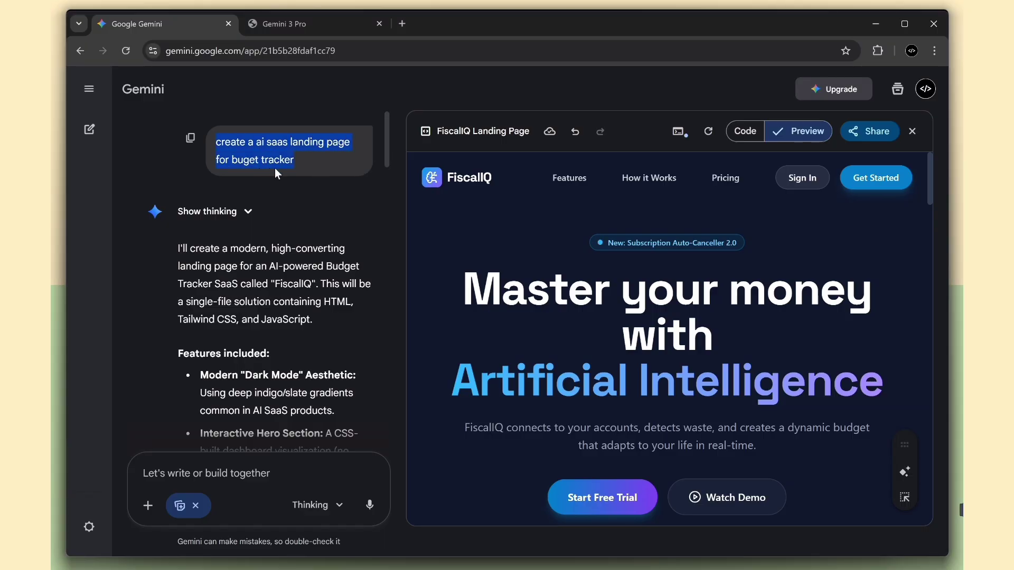
click(290, 167)
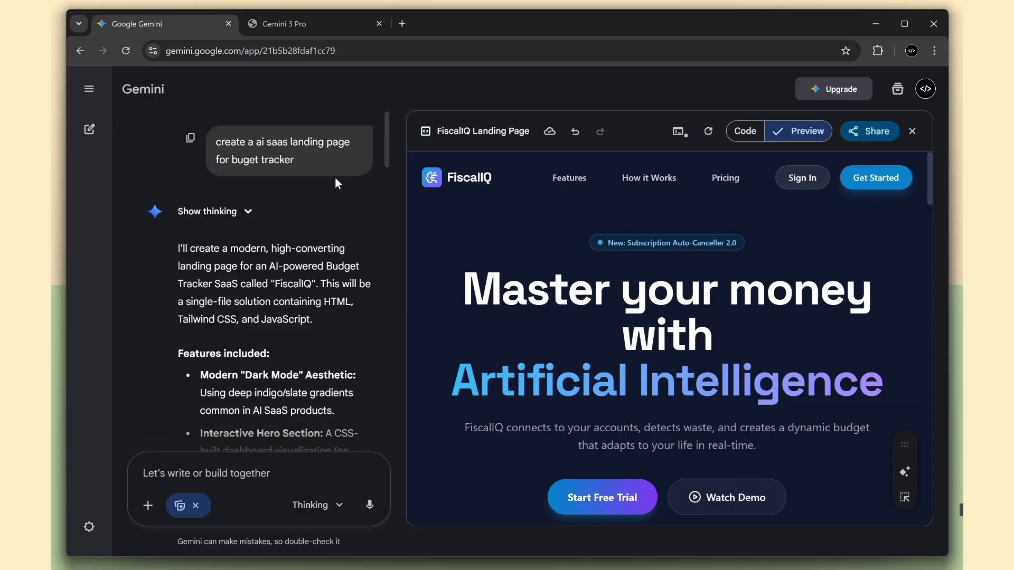
click(744, 133)
drag(487, 163, 667, 266)
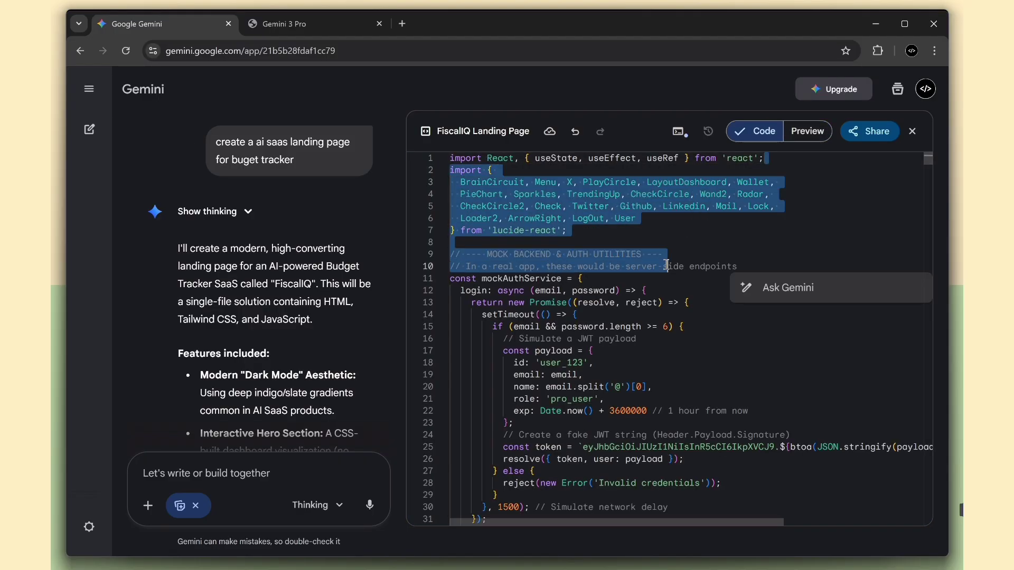
click(667, 266)
scroll(646, 227, down, 5)
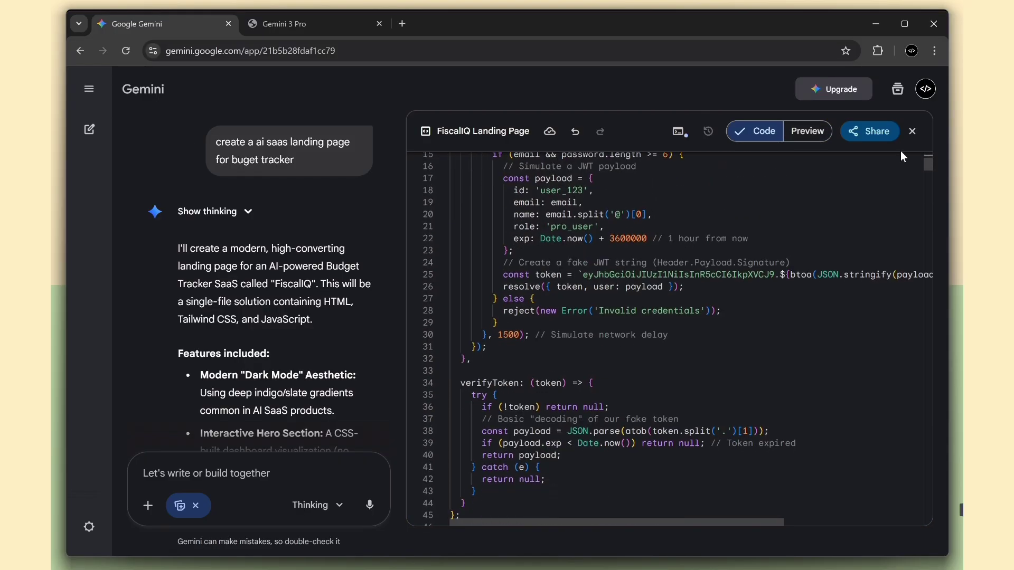
mouse_move(928, 179)
mouse_down()
mouse_move(897, 516)
mouse_move(928, 220)
mouse_move(916, 121)
mouse_up()
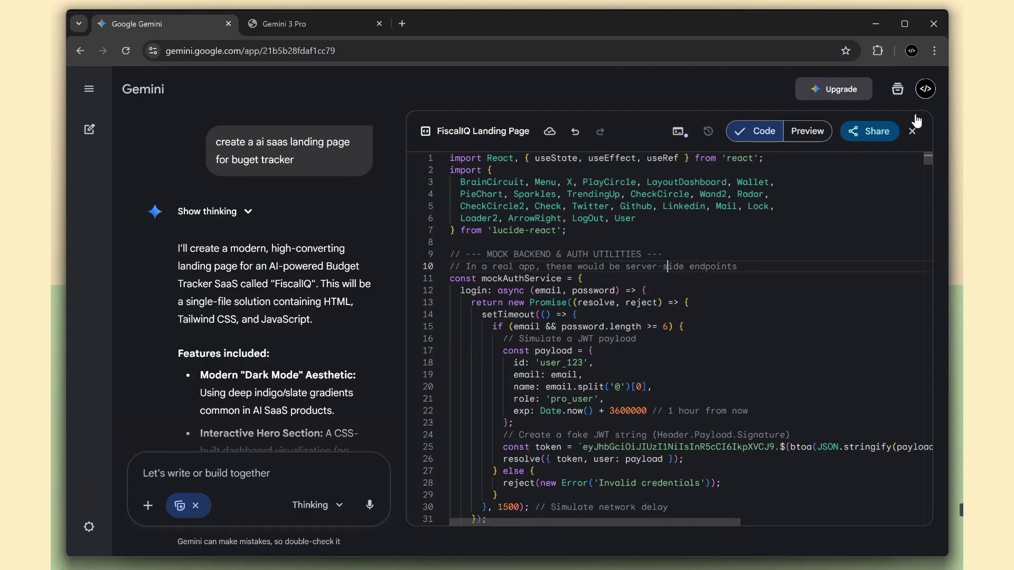
Copy the full FiscalIQ source with Share > Copy contents and return to Preview
click(875, 140)
click(850, 187)
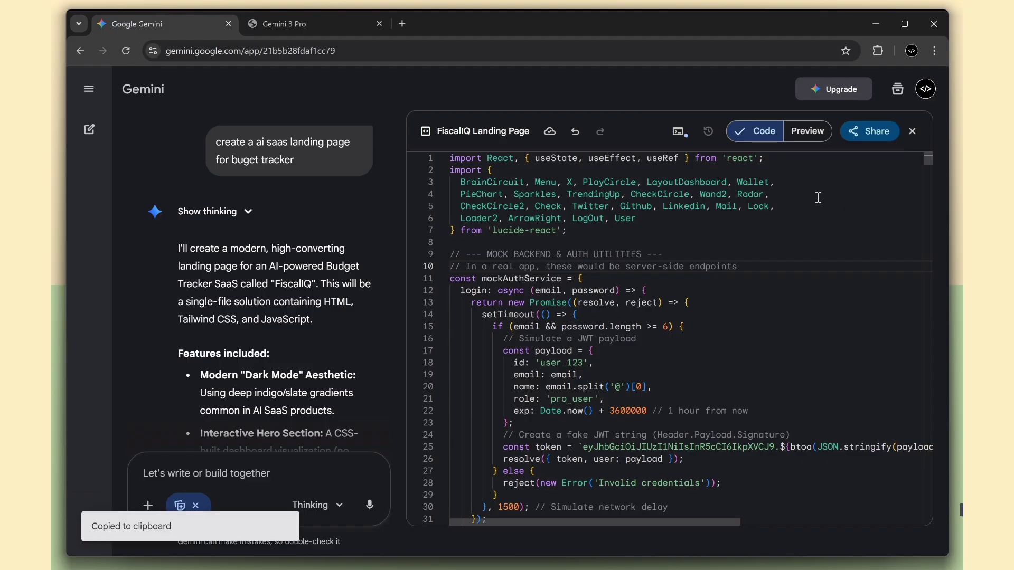
click(806, 132)
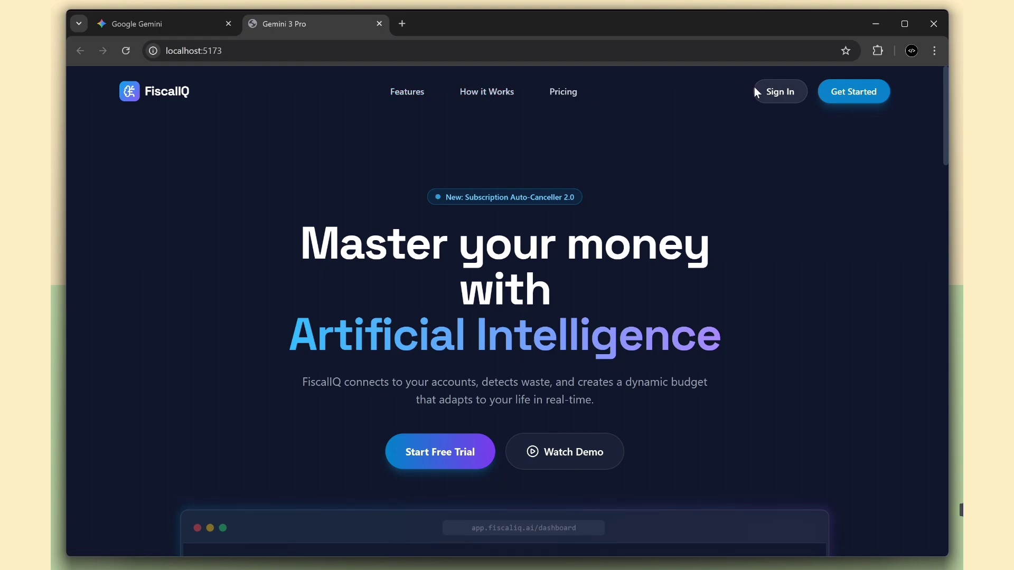
Scroll down through the locally running FiscalIQ landing page
scroll(623, 290, down, 2)
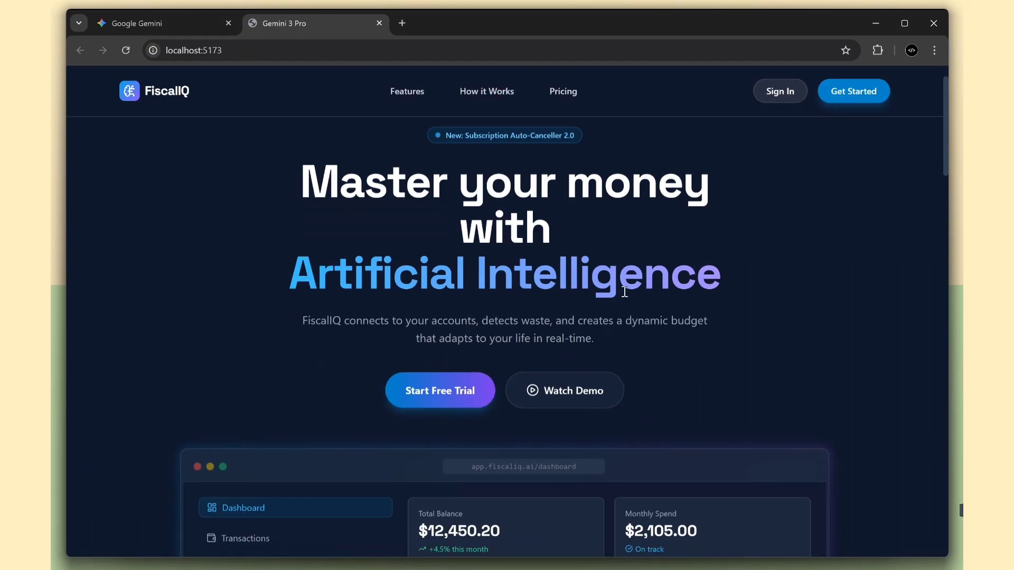
scroll(561, 380, down, 3)
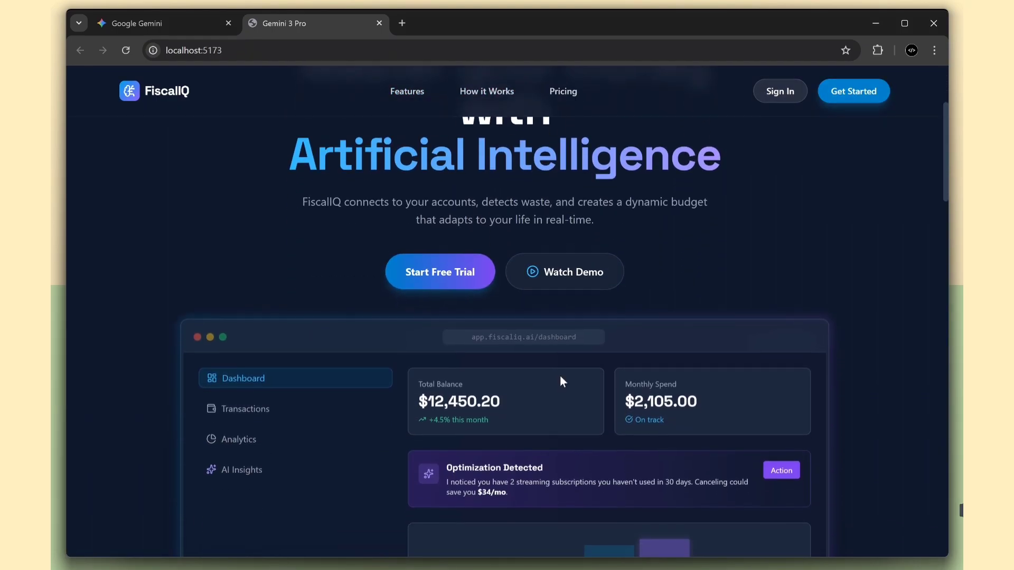
scroll(562, 380, down, 1)
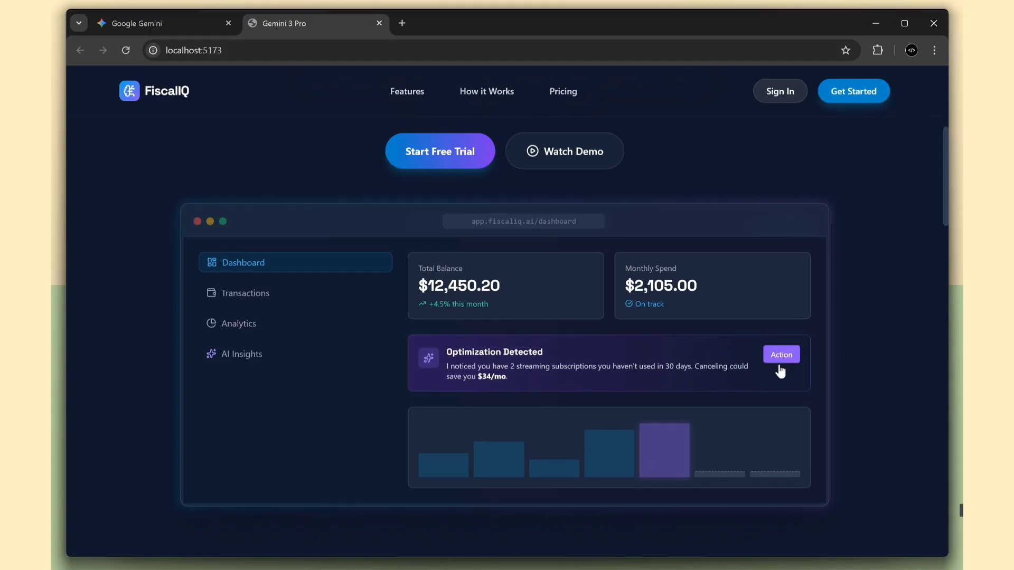
scroll(569, 303, down, 5)
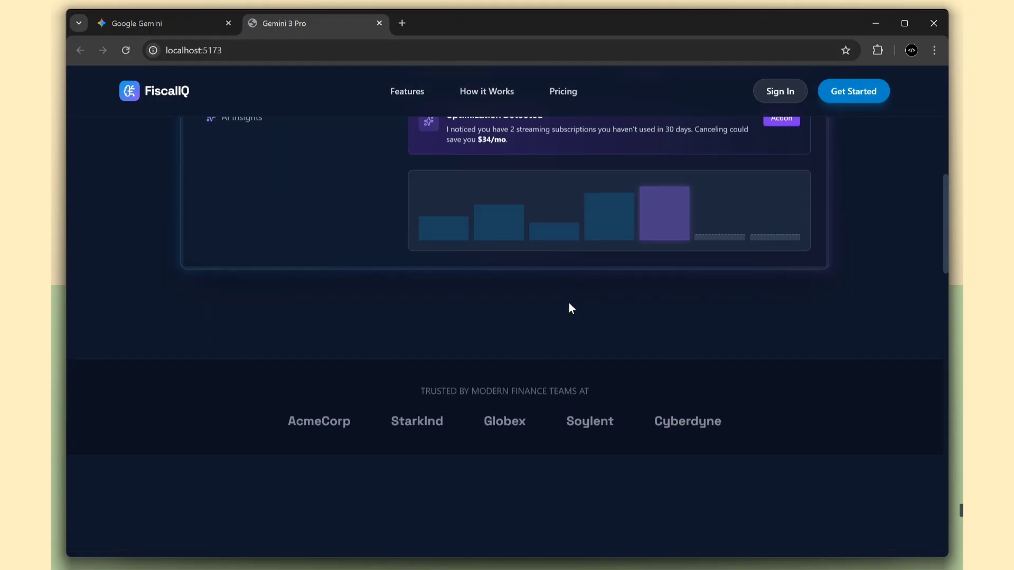
scroll(569, 302, down, 1)
scroll(528, 404, down, 2)
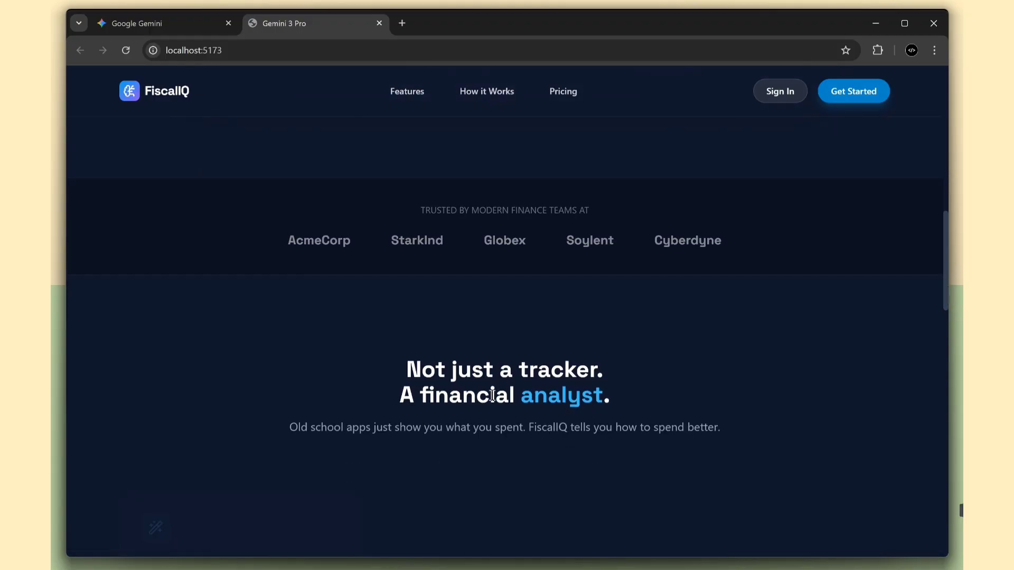
scroll(470, 417, down, 2)
scroll(678, 449, down, 2)
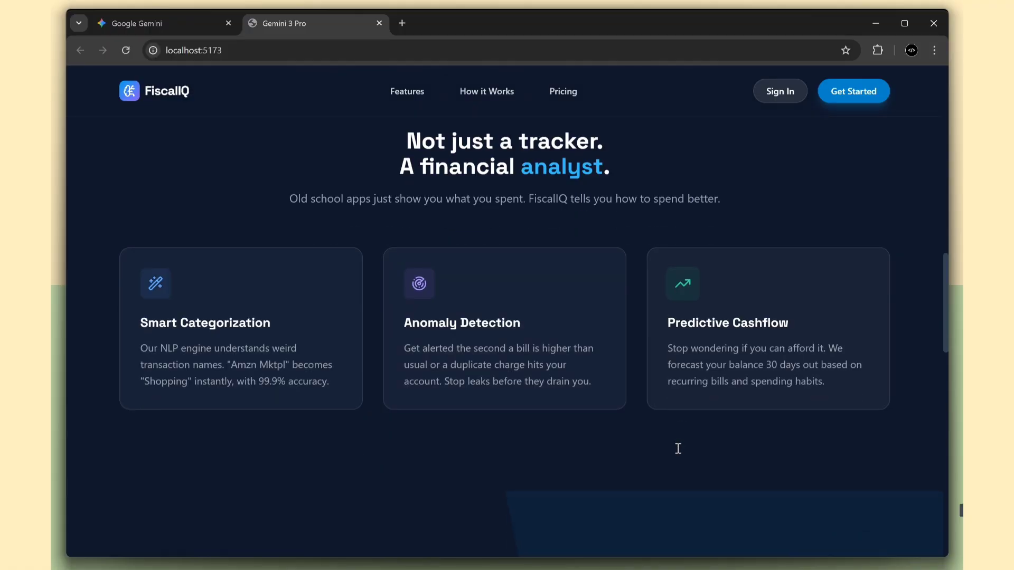
scroll(501, 472, down, 4)
scroll(502, 467, down, 2)
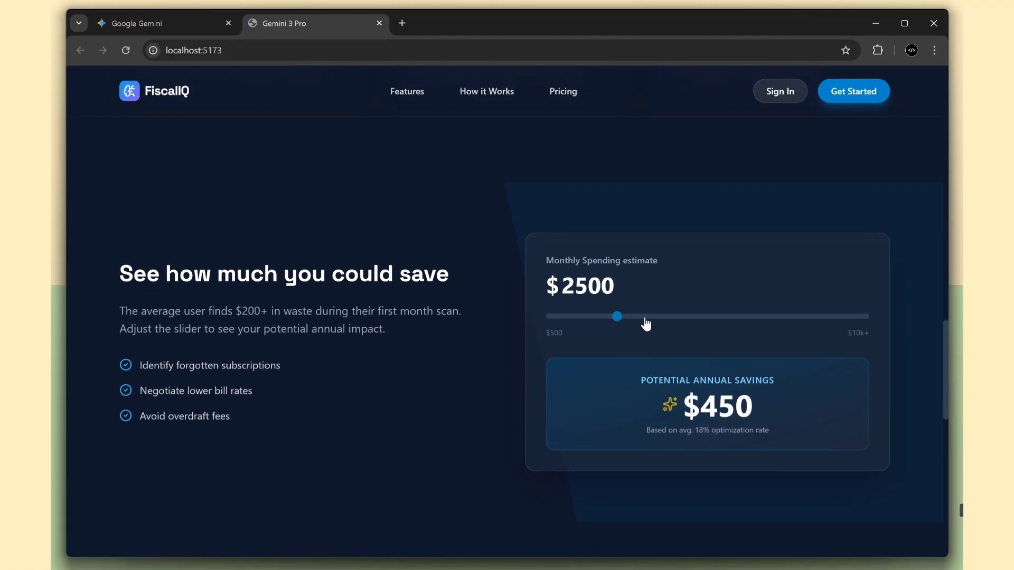
Set the savings calculator to $4600 monthly spending for $828 savings, then check pricing
mouse_move(720, 317)
mouse_down()
mouse_move(733, 317)
mouse_move(645, 322)
mouse_move(686, 317)
mouse_up()
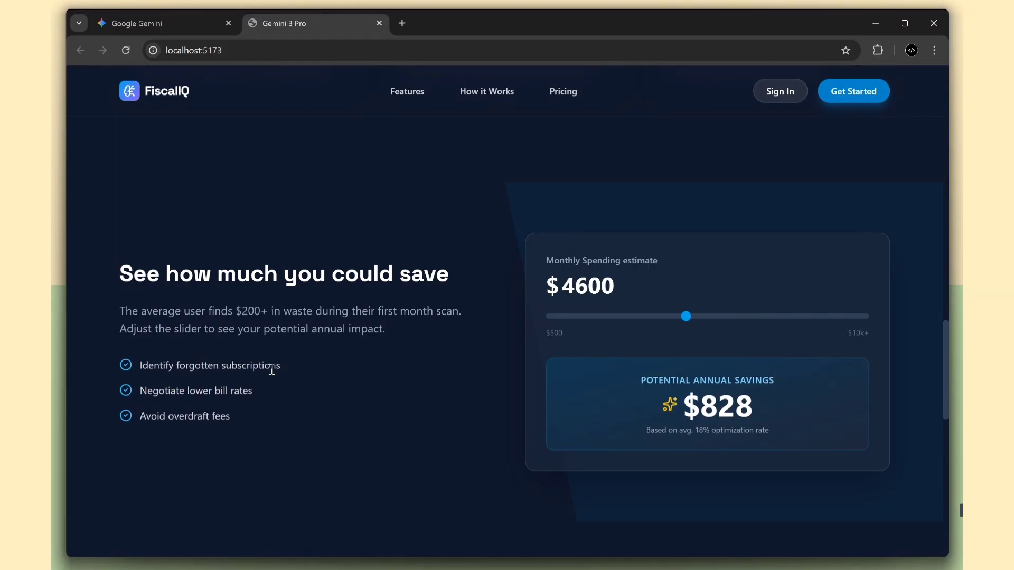
scroll(271, 369, down, 4)
scroll(271, 369, down, 4)
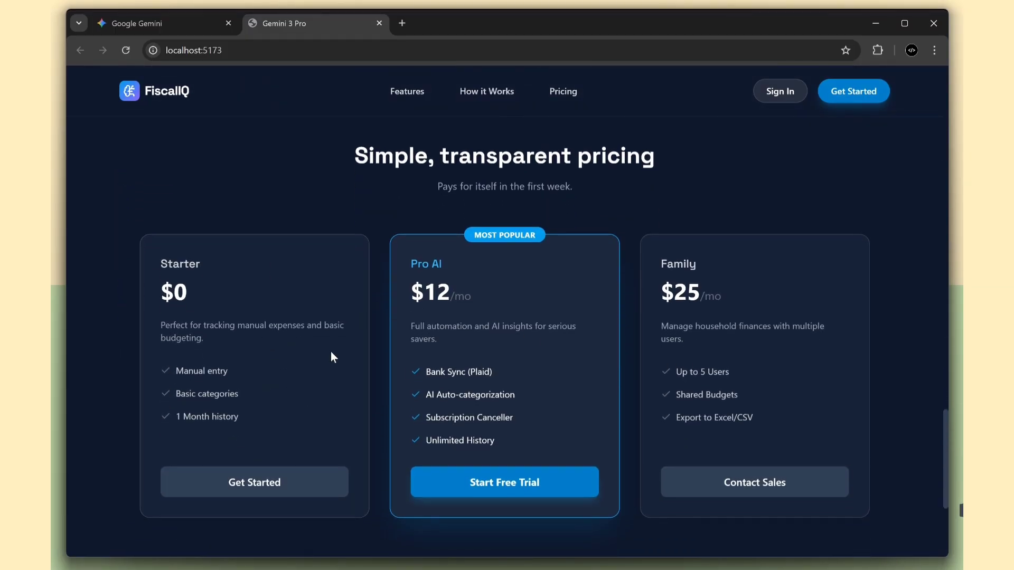
scroll(672, 351, down, 3)
scroll(630, 442, down, 2)
scroll(630, 441, up, 8)
scroll(629, 443, up, 10)
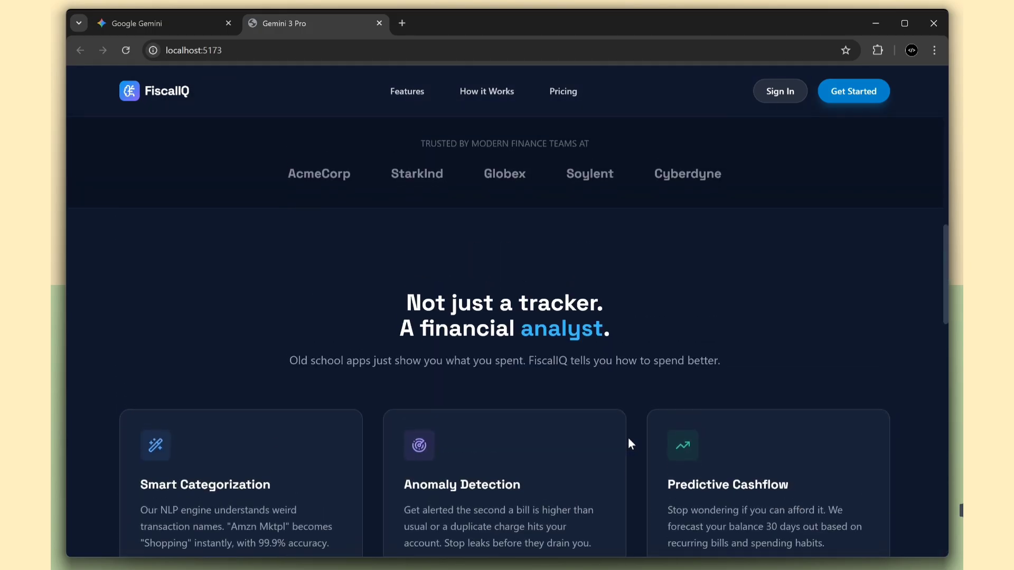
scroll(628, 444, up, 10)
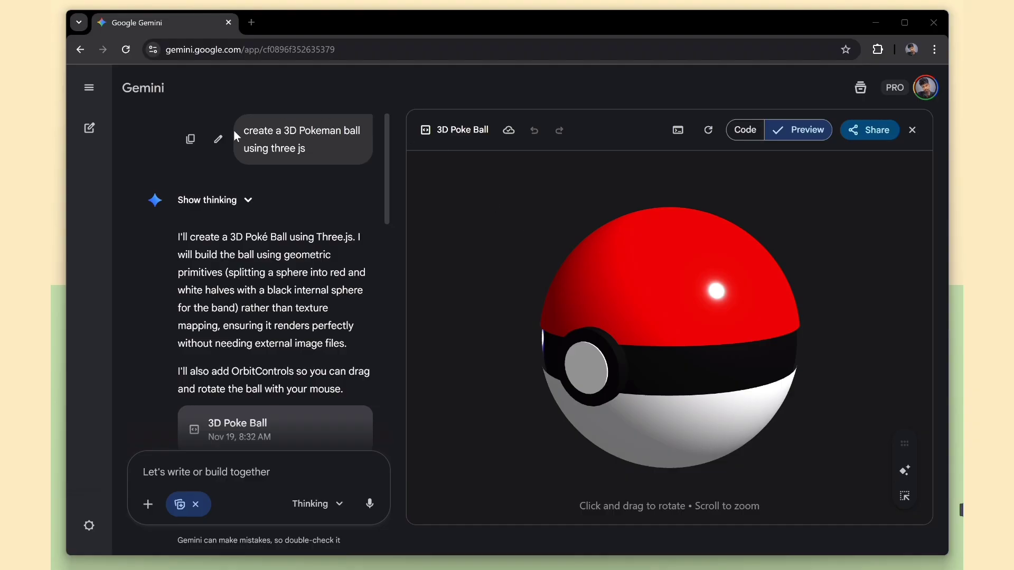
Orbit the Poké Ball to show its white half, then bring the red half and button front
drag(237, 132, 289, 132)
click(534, 206)
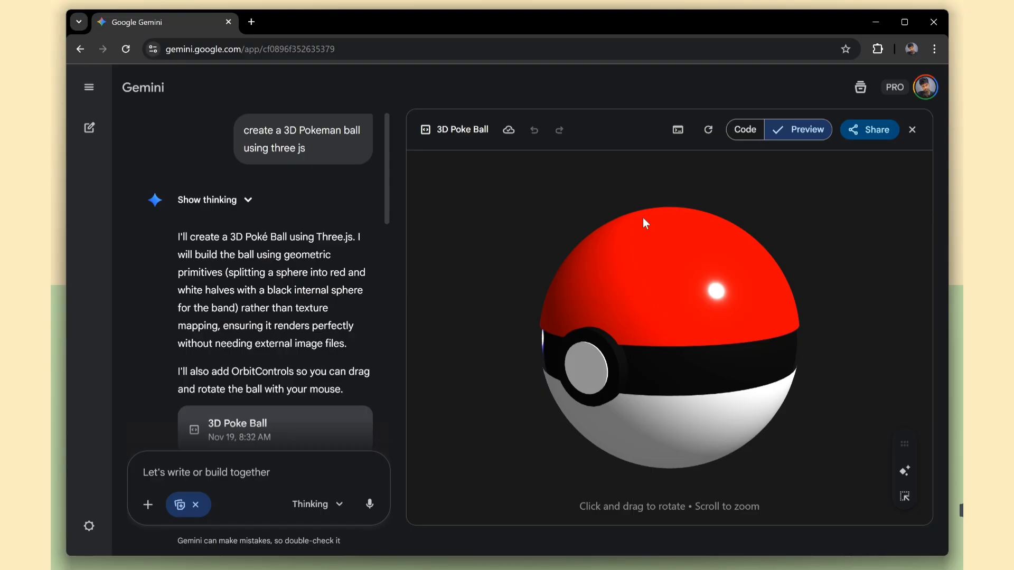
mouse_move(623, 332)
mouse_down()
mouse_move(692, 335)
mouse_move(638, 319)
mouse_move(724, 290)
mouse_up()
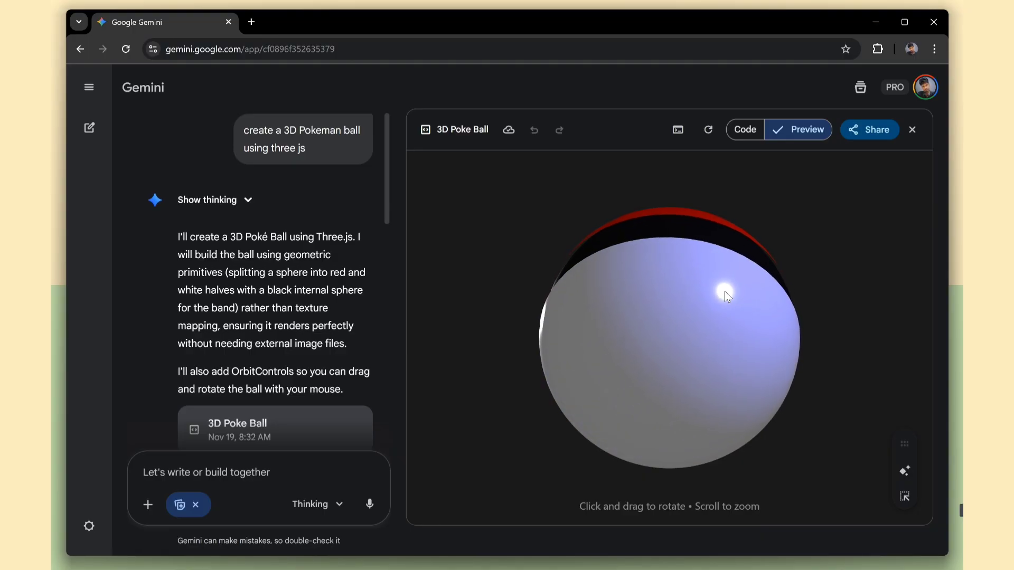
mouse_move(749, 360)
mouse_down()
mouse_move(679, 332)
mouse_move(736, 359)
mouse_move(730, 348)
mouse_move(664, 372)
mouse_move(705, 315)
mouse_move(670, 328)
mouse_move(718, 310)
mouse_move(742, 415)
mouse_move(685, 387)
mouse_move(736, 356)
mouse_move(652, 371)
mouse_move(729, 343)
mouse_move(688, 331)
mouse_move(694, 283)
mouse_move(663, 310)
mouse_move(681, 398)
mouse_move(628, 379)
mouse_move(727, 384)
mouse_move(724, 360)
mouse_move(743, 381)
mouse_move(642, 386)
mouse_up()
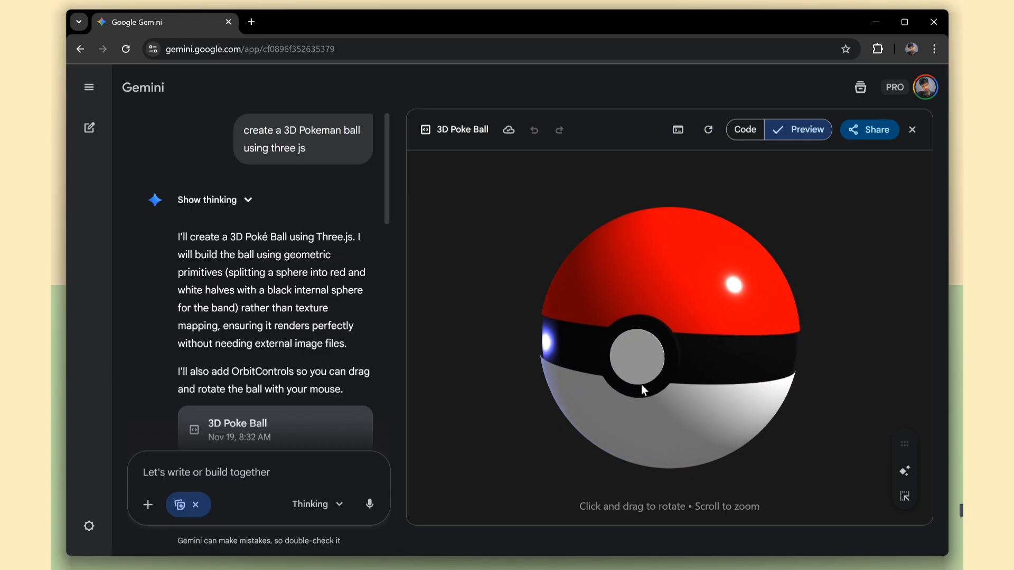